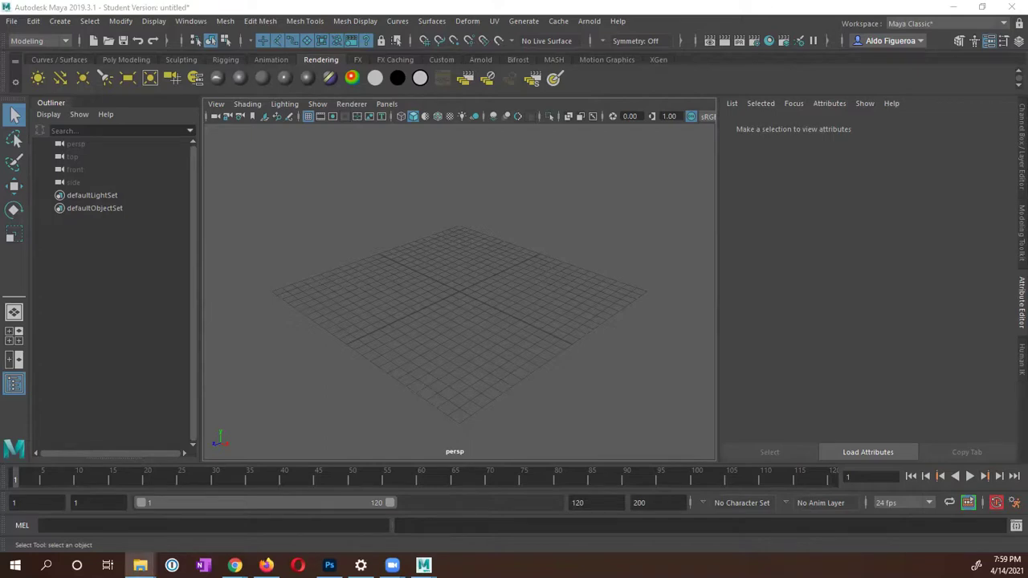
Step: Look through the DanceFightReference image sequence frame by frame in File Explorer and minimize the folder window
click(140, 565)
click(471, 201)
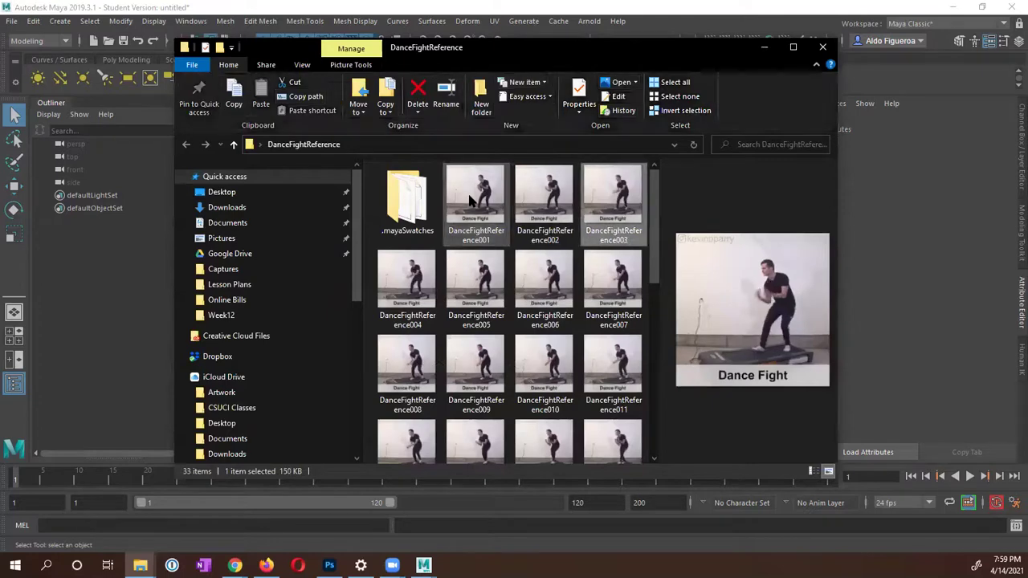
key(Right)
key(Right)
key(Right)
key(Right)
key(Right)
key(Right)
key(Right)
key(Right)
key(Right)
key(Right)
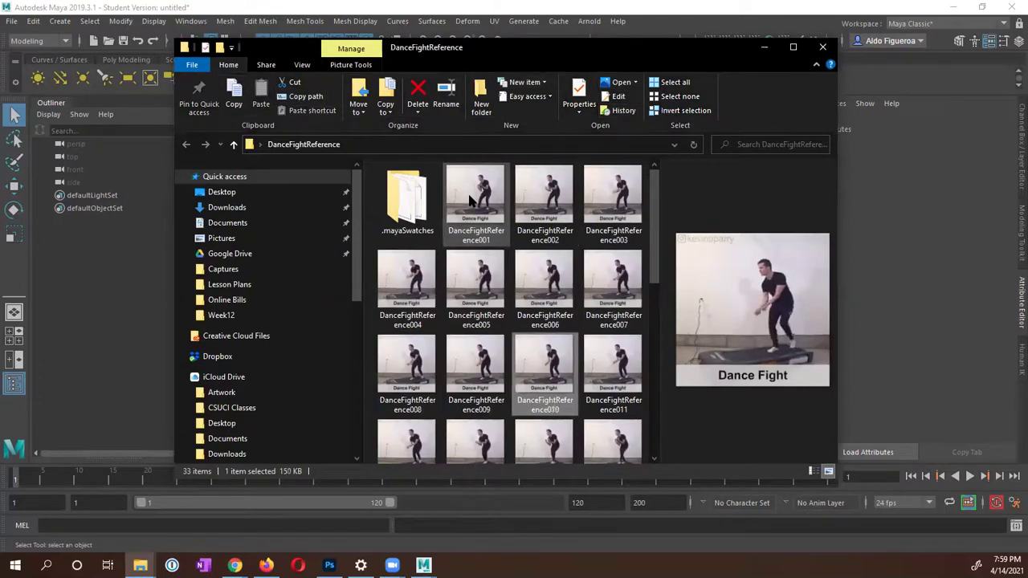
key(Right)
key(Right)
key(Right)
key(Right)
key(Right)
key(Right)
key(Right)
key(Right)
key(Right)
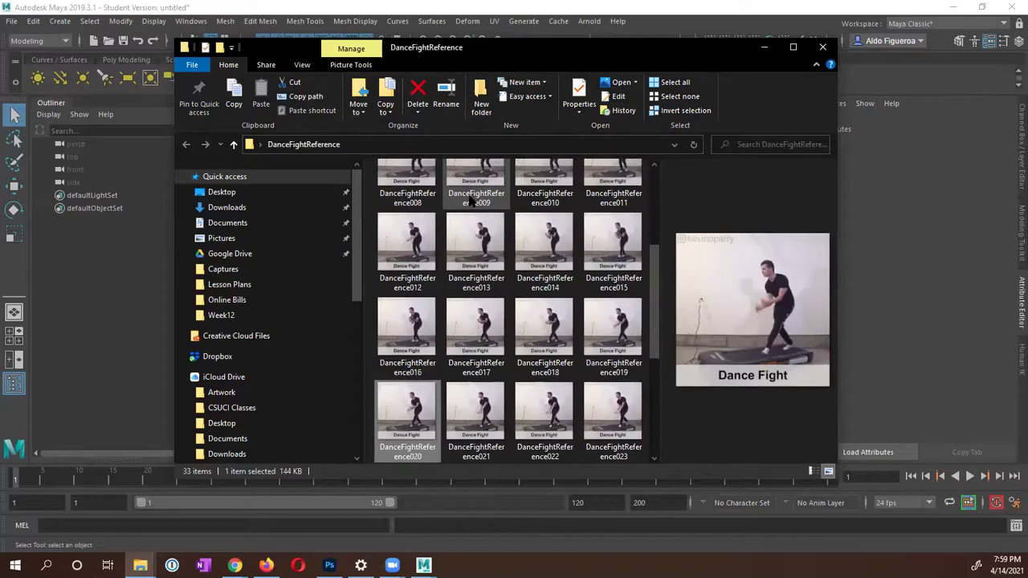
key(Right)
key(Right)
key(Right)
key(Right)
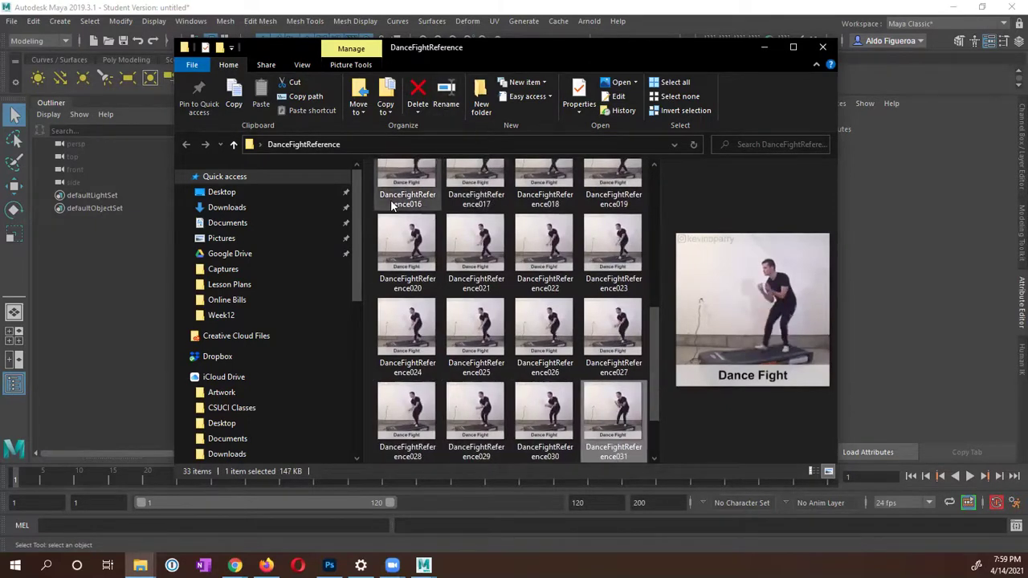
scroll(423, 208, up, 5)
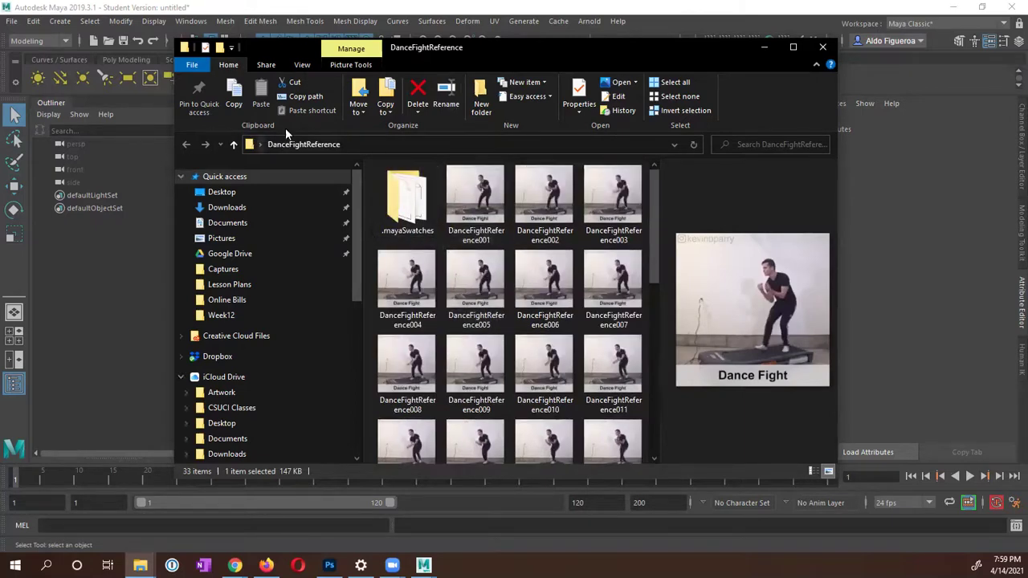
drag(286, 44, 377, 71)
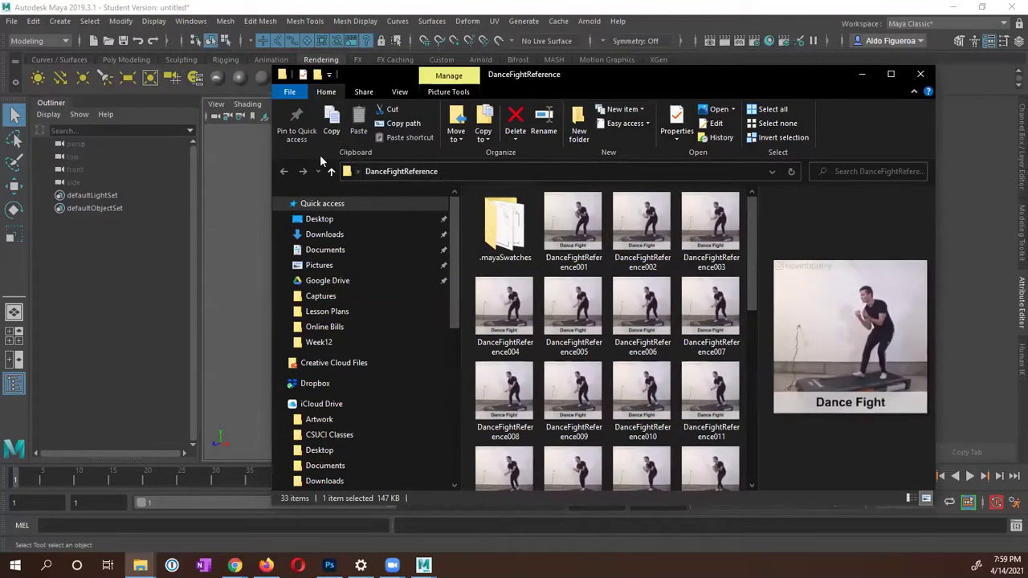
scroll(401, 287, down, 1)
scroll(400, 282, up, 1)
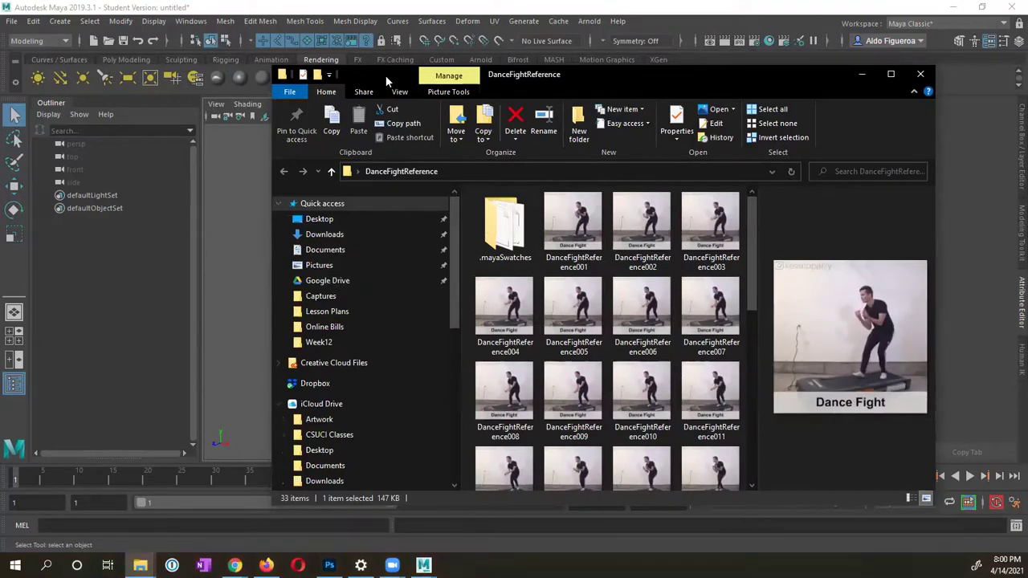
click(861, 74)
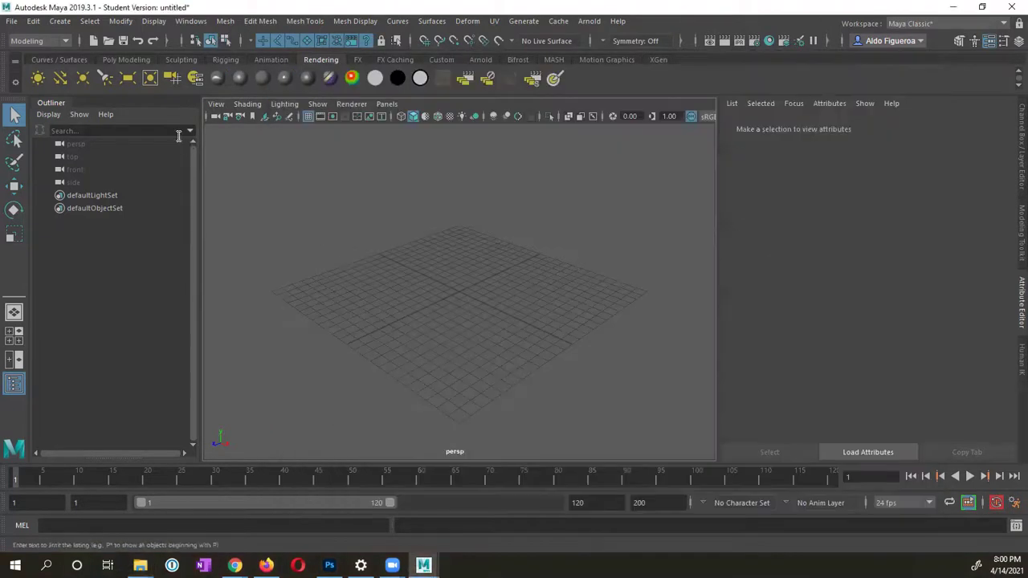
Step: Check the current project's name and folder locations in the Project Window, and view the project folders offered for Set Project
click(12, 22)
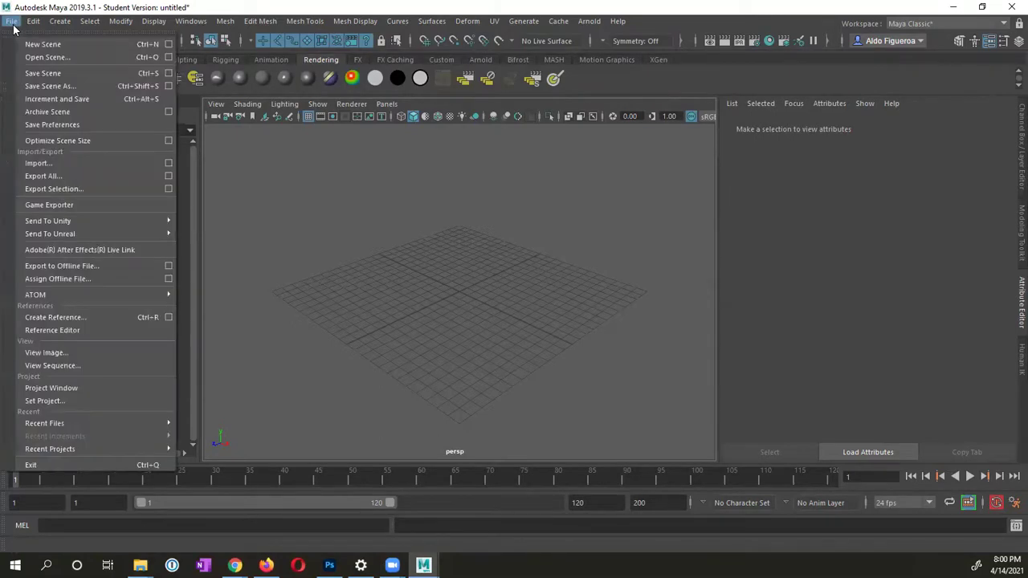
click(76, 389)
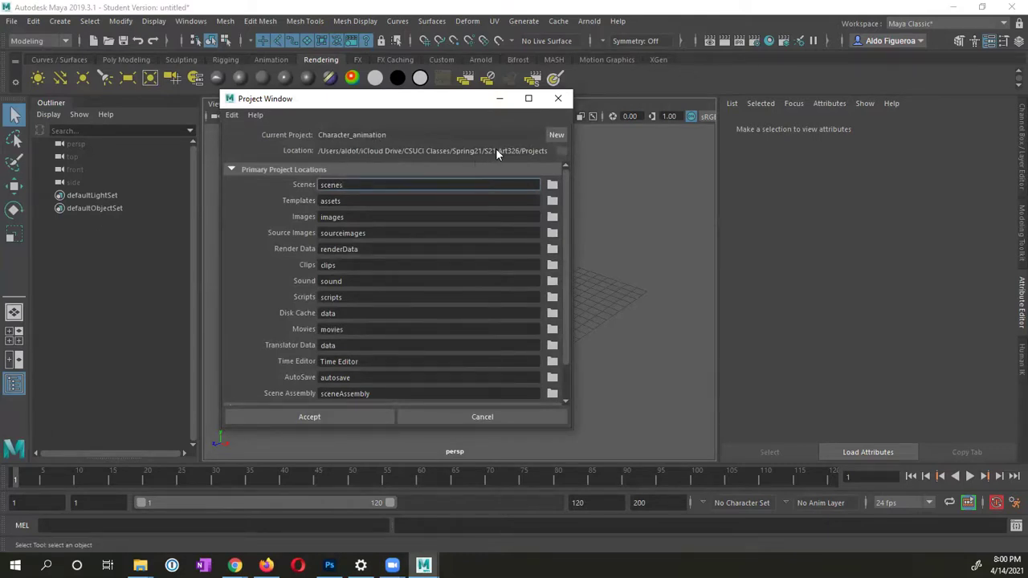
click(484, 417)
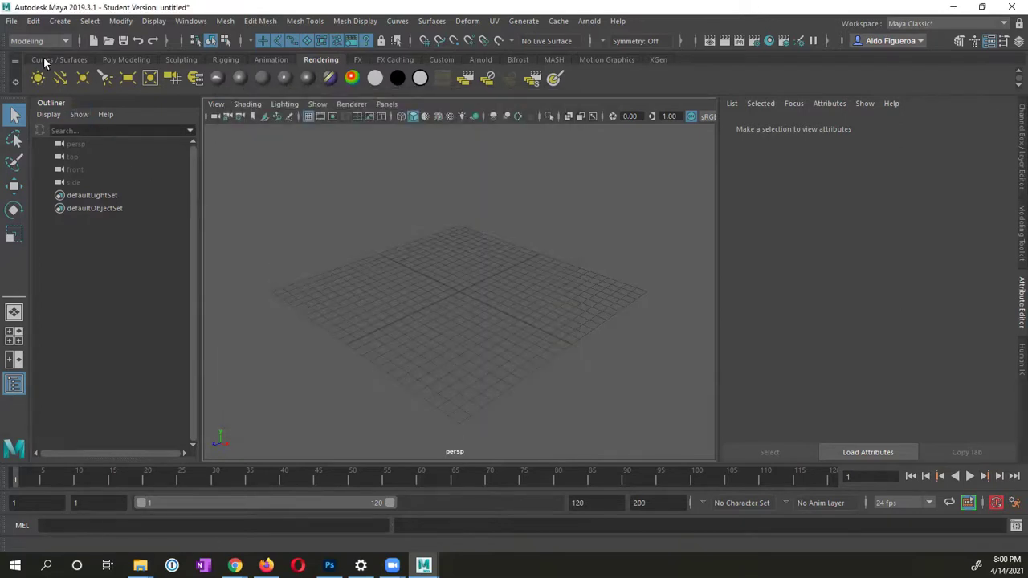
click(12, 22)
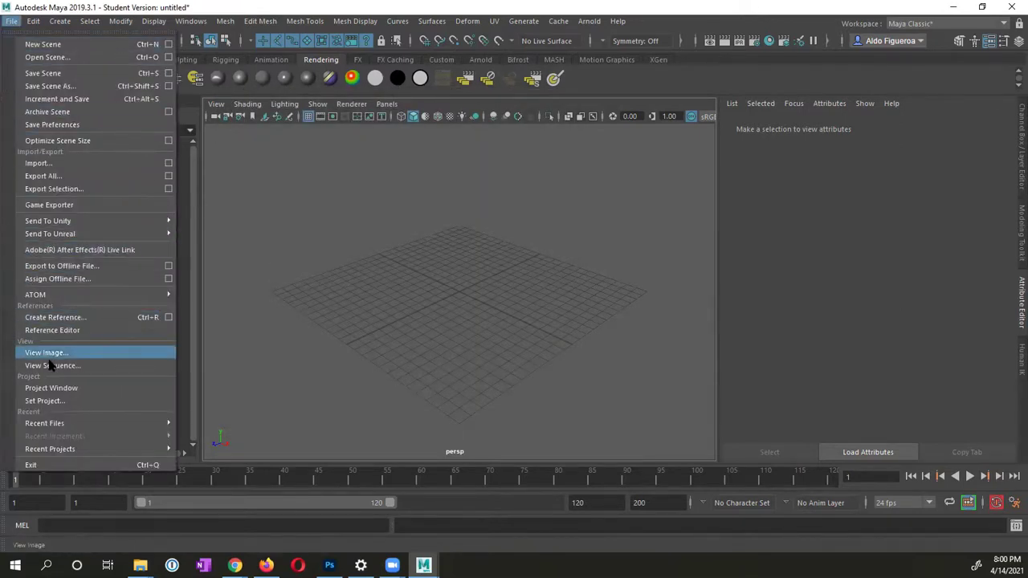
click(50, 398)
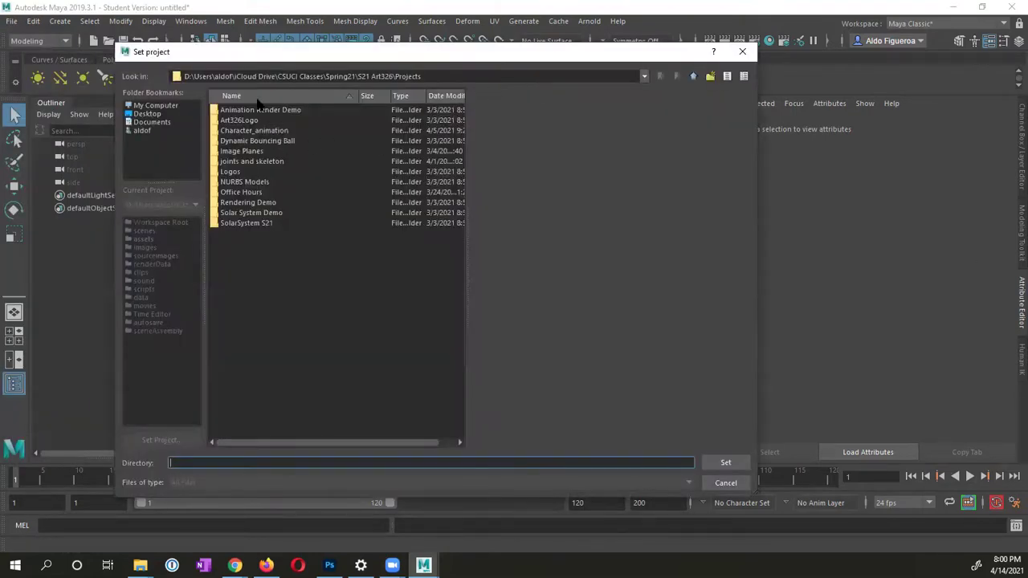
click(726, 483)
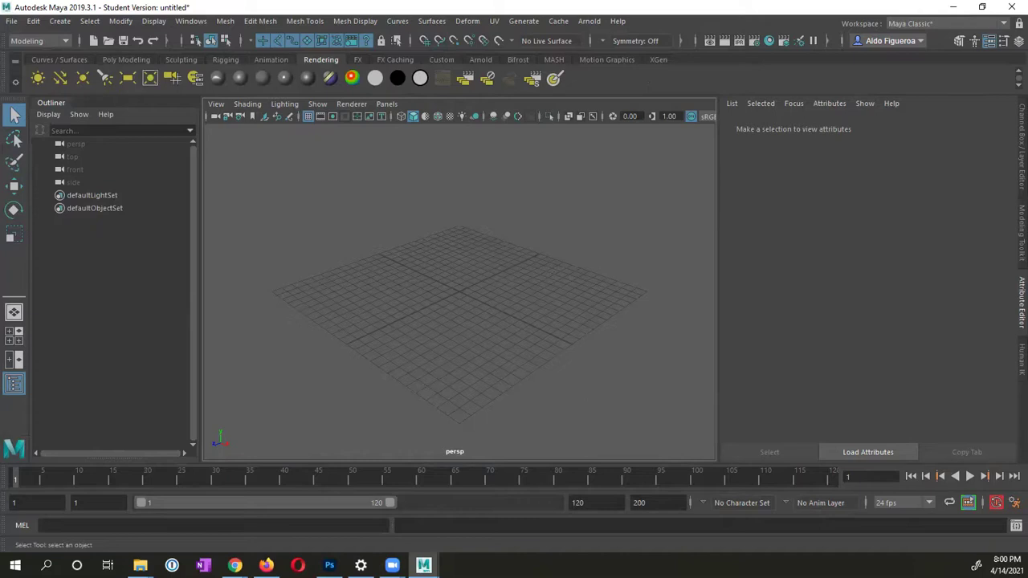
Step: Switch to File Explorer and open the Character_animation project folder in iCloud Drive under CSUCI Classes, Spring21, S21 Art326, Projects
click(139, 565)
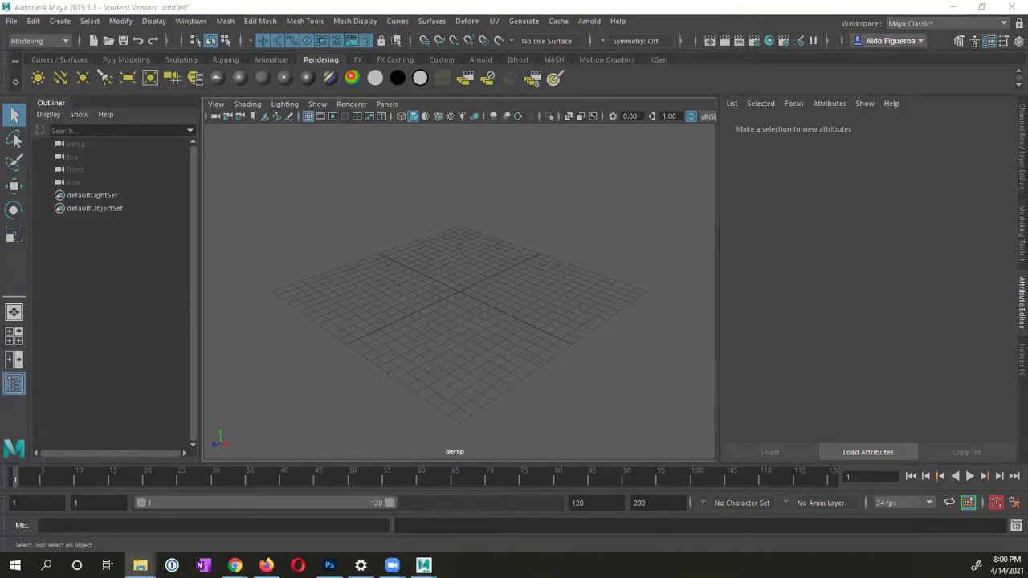
scroll(199, 383, up, 1)
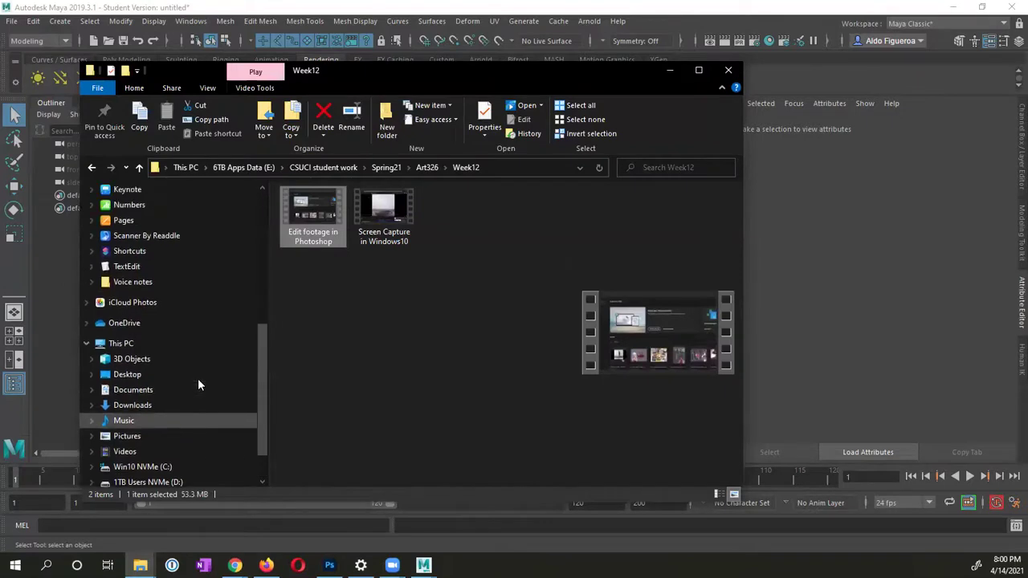
scroll(197, 384, up, 3)
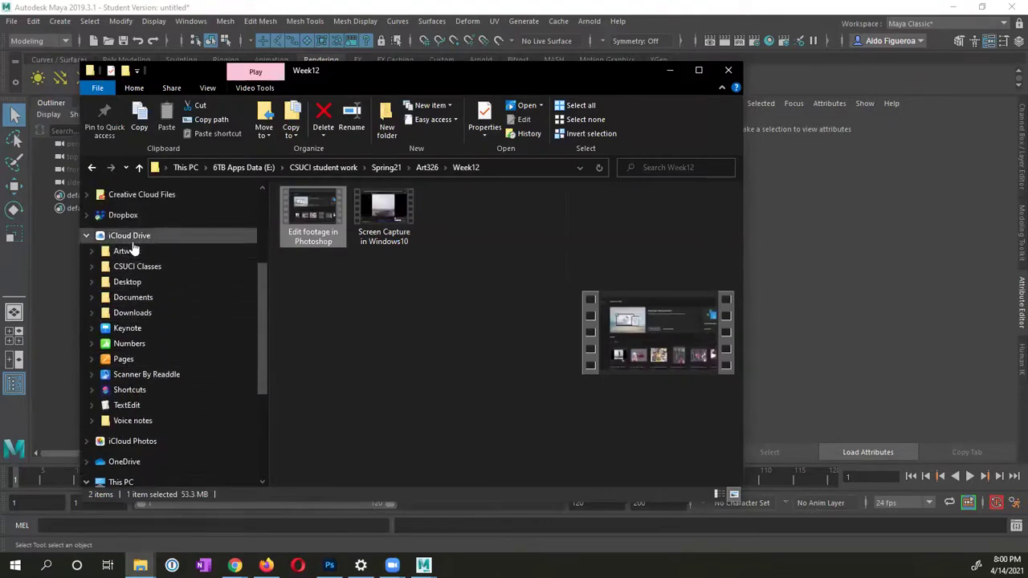
click(157, 267)
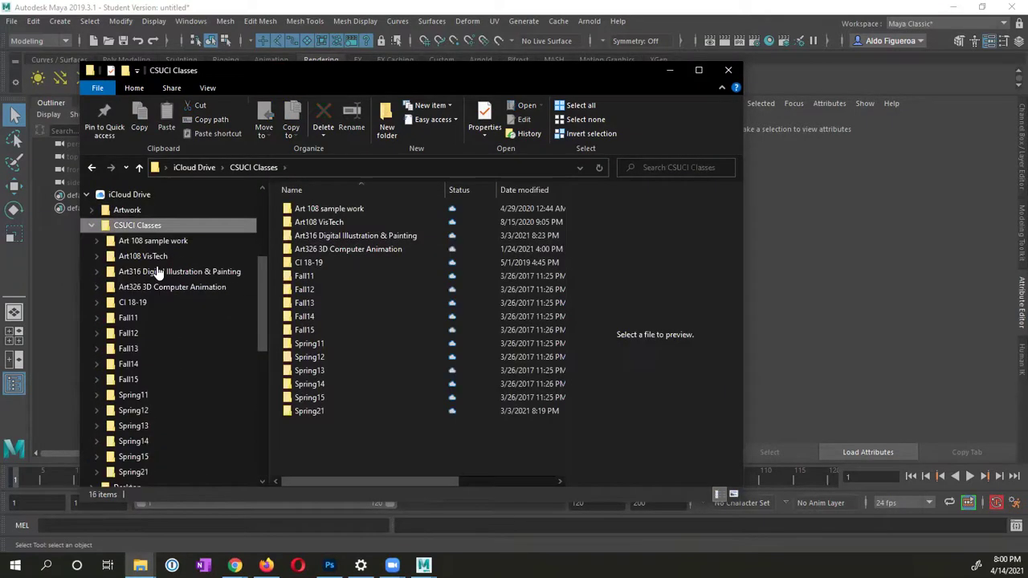
double_click(309, 411)
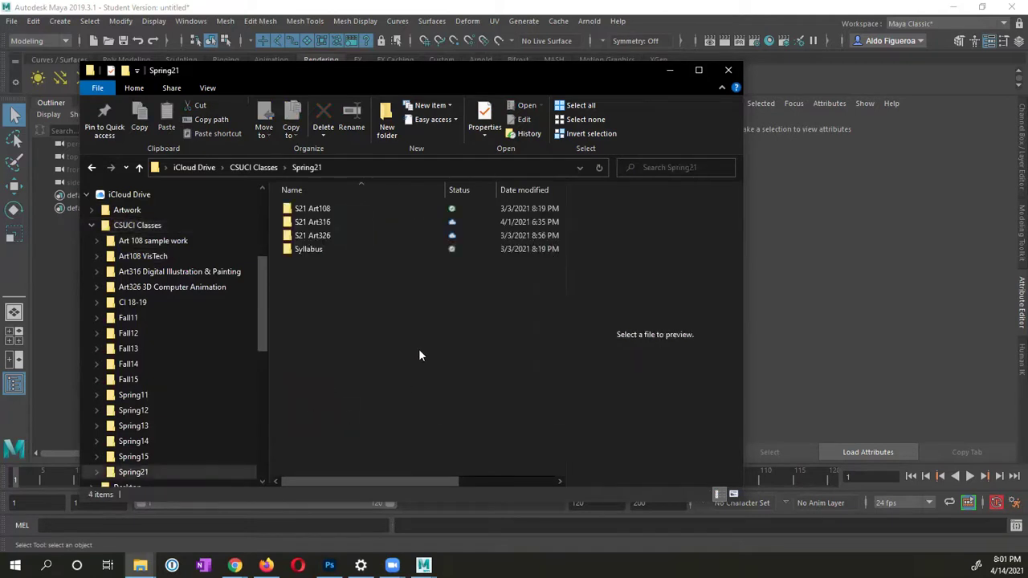
double_click(328, 237)
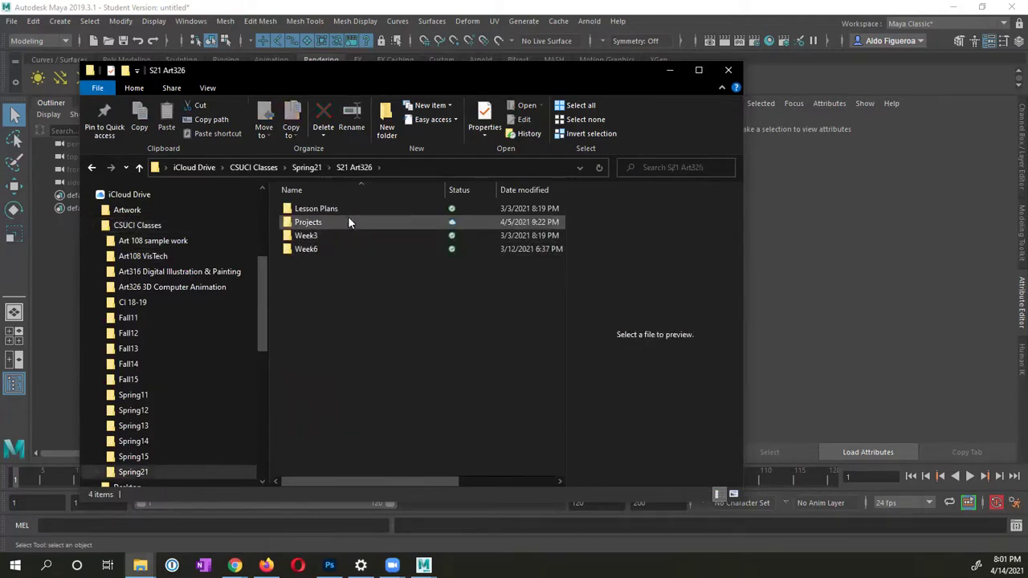
double_click(318, 220)
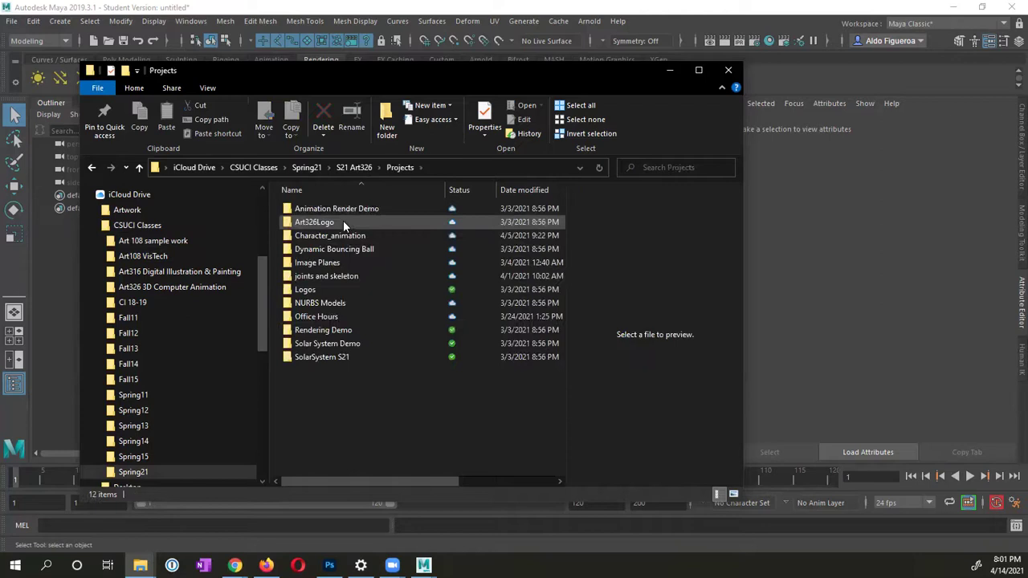
double_click(345, 237)
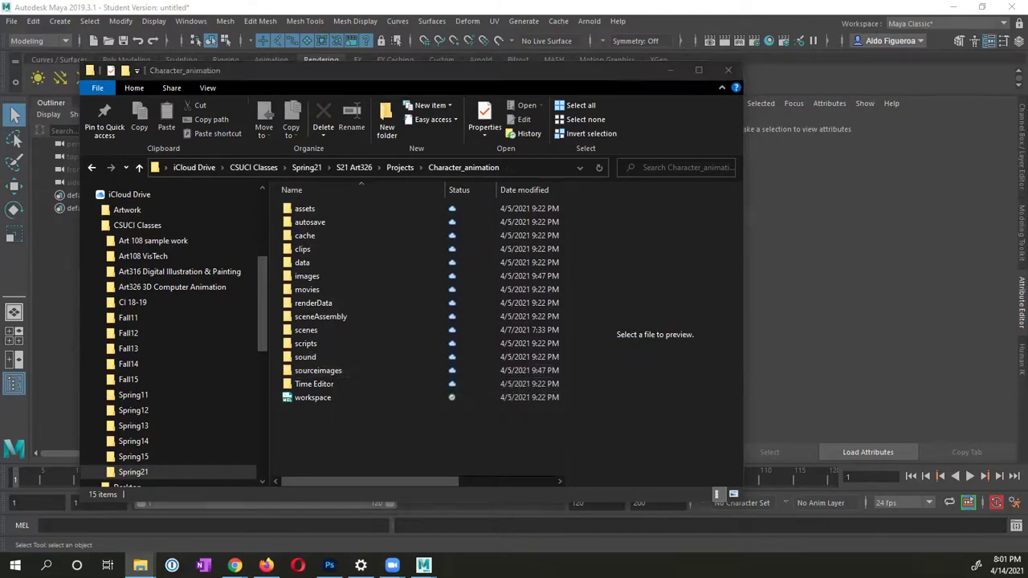
Step: Show the Desktop folder containing DanceFightReference and arrange its window beside the Character_animation window
key(alt+Tab)
click(353, 155)
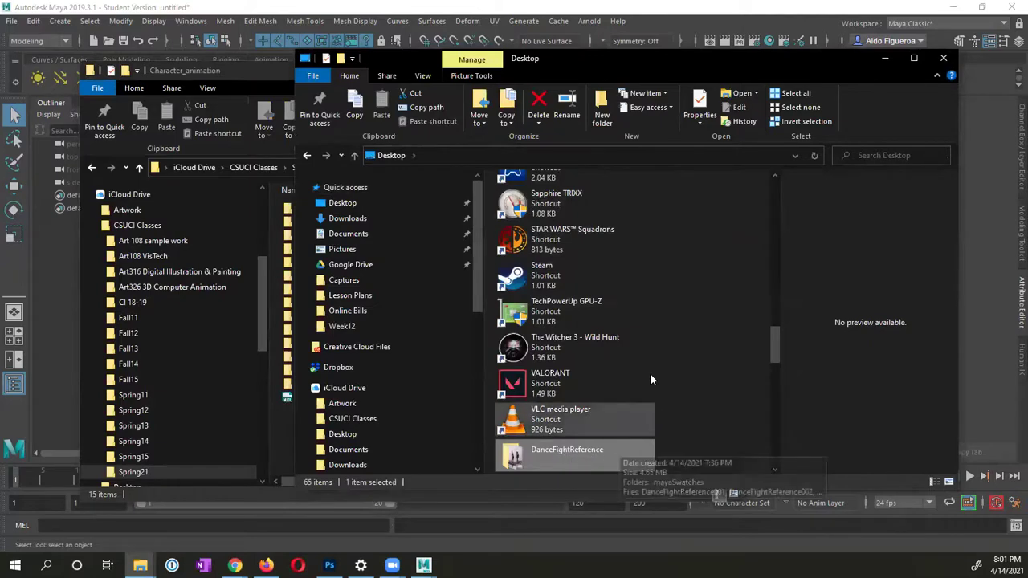
drag(600, 64, 712, 71)
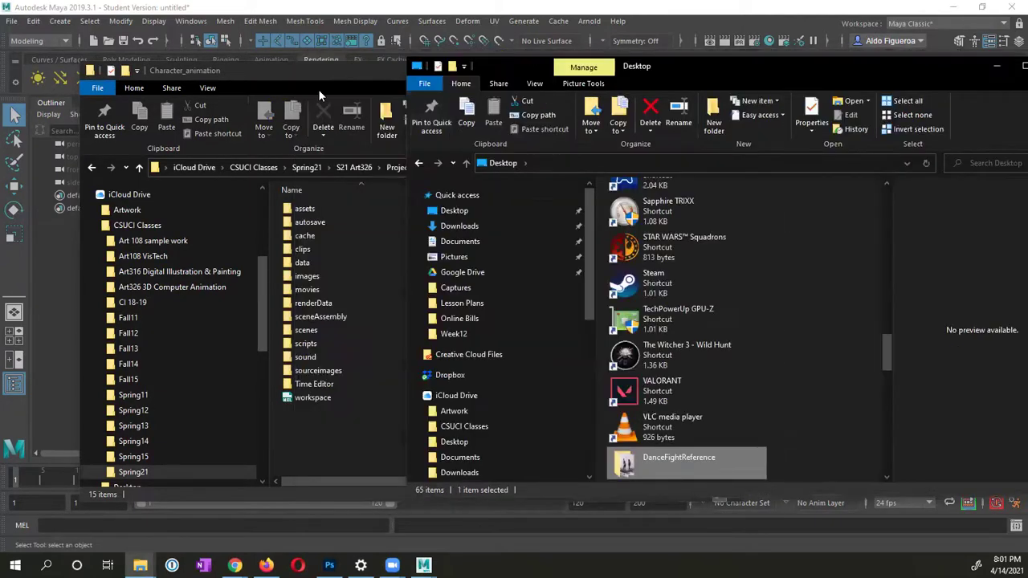
click(318, 89)
drag(309, 72, 266, 70)
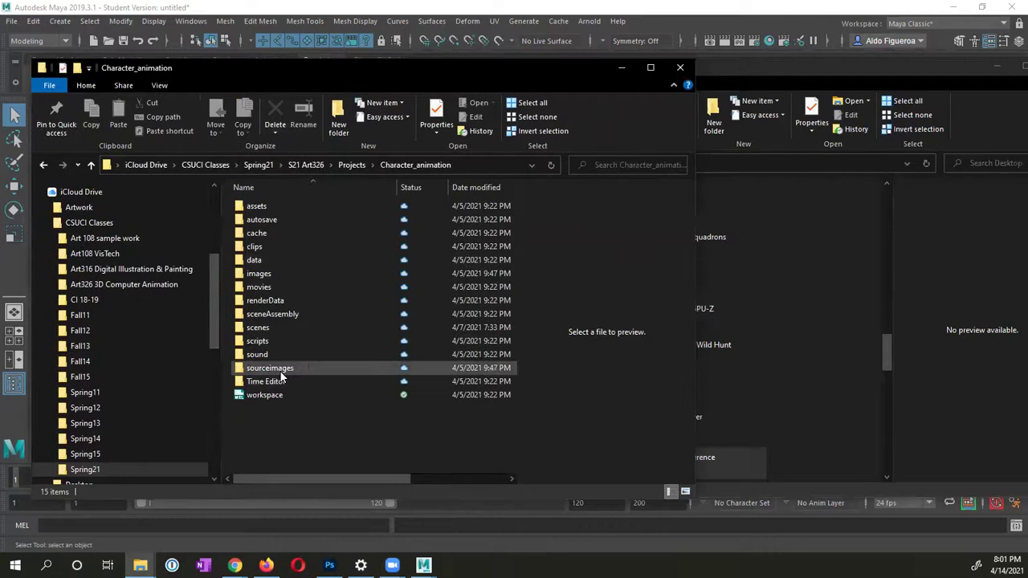
Step: Copy the DanceFightReference folder from the Desktop into the Character_animation project's sourceimages folder
click(283, 370)
double_click(283, 370)
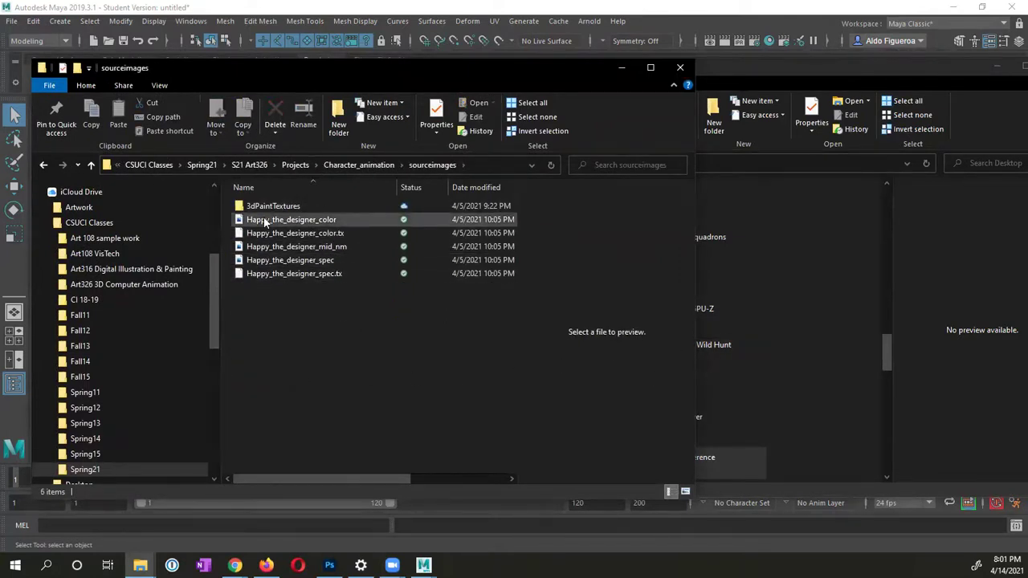
click(798, 317)
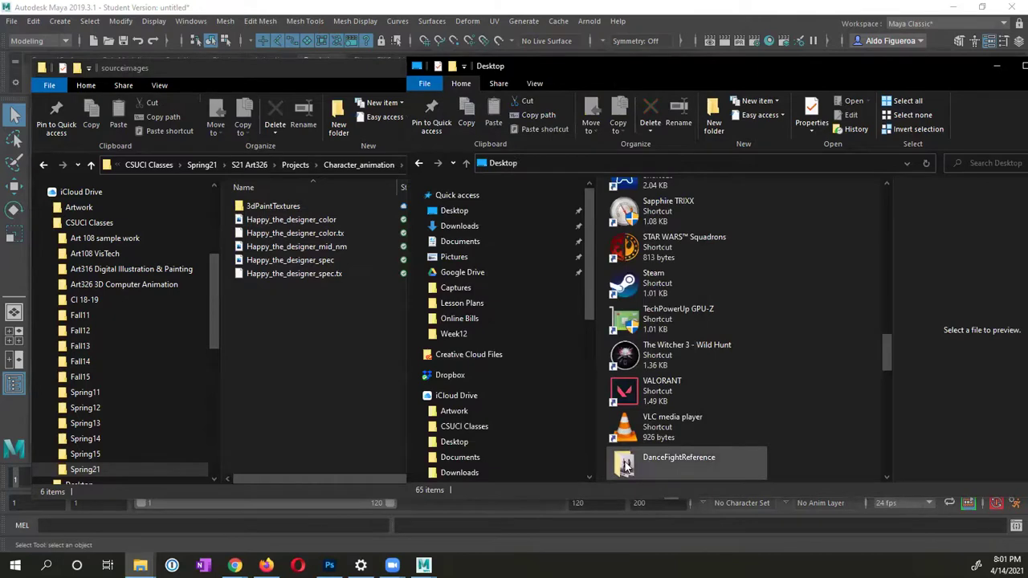
drag(626, 465, 300, 360)
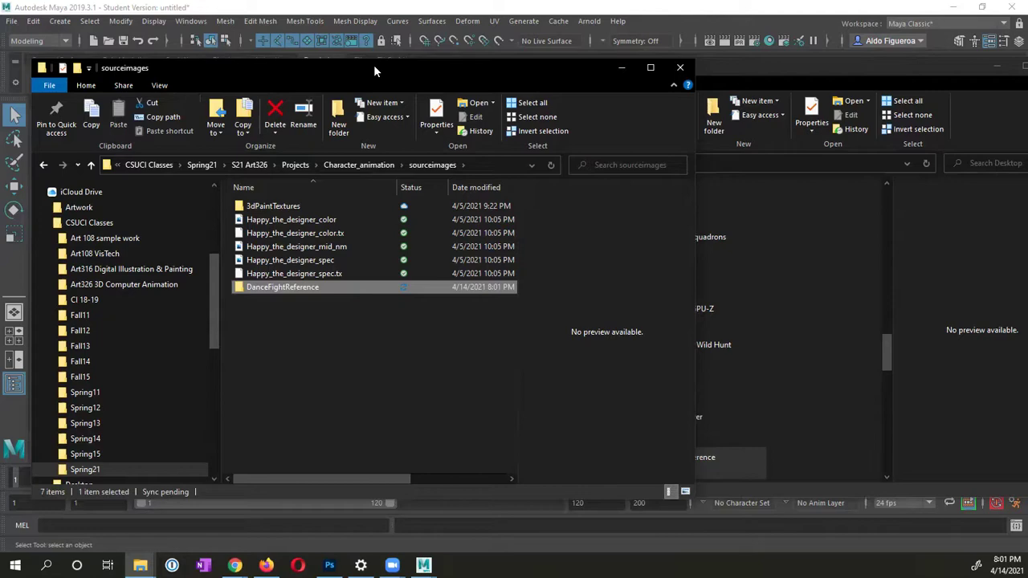
drag(377, 64, 588, 81)
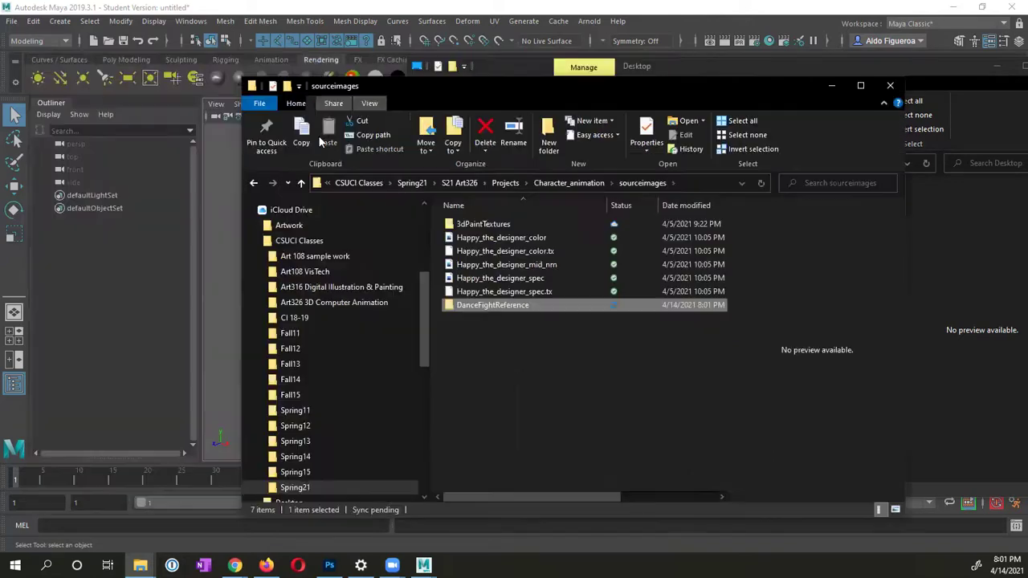
Step: Return to Maya and save the scene as DanceFightReference in the project's scenes folder, in Maya Binary format, accepting the student version notice
click(209, 189)
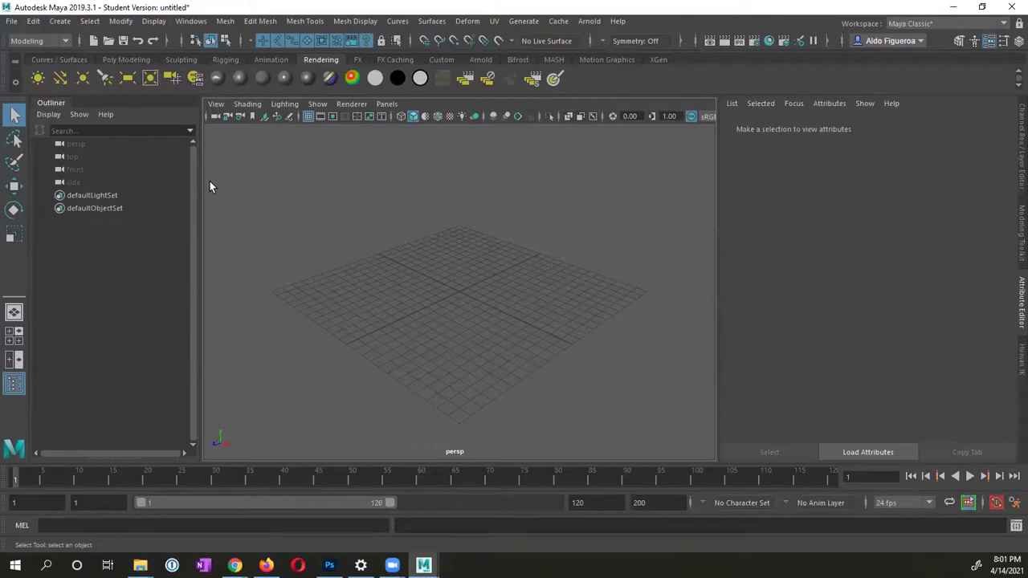
click(12, 22)
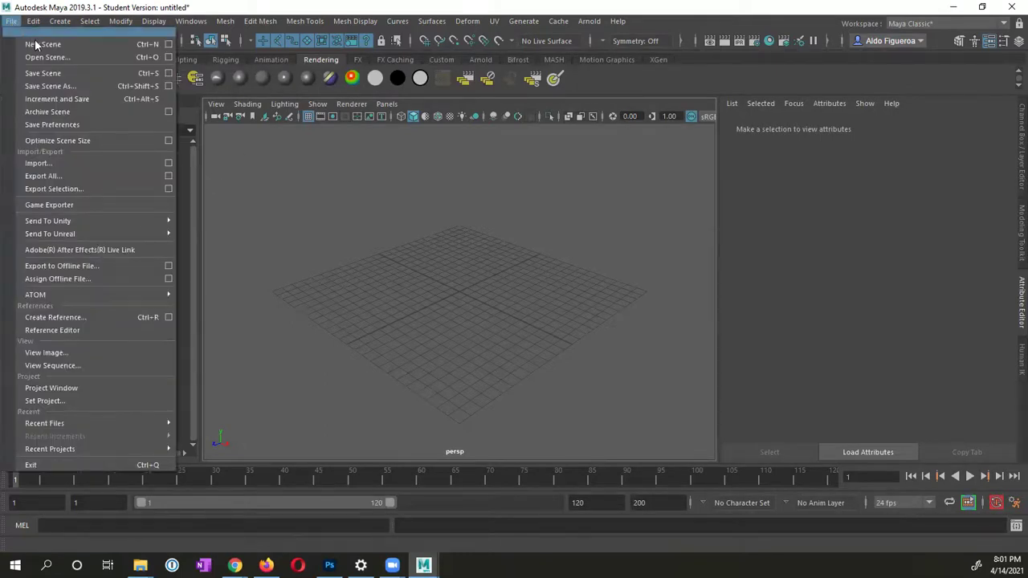
click(47, 74)
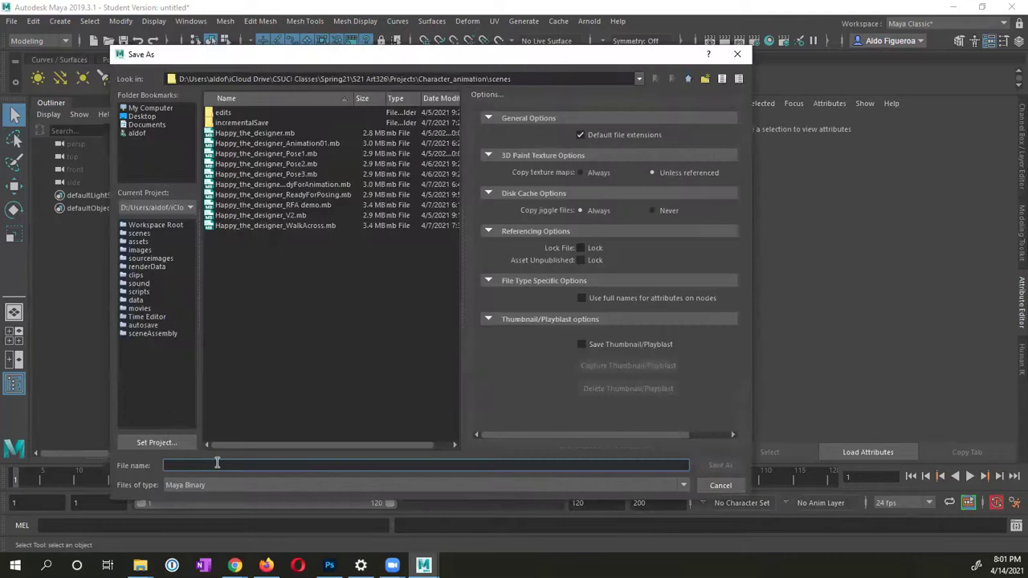
text(Da)
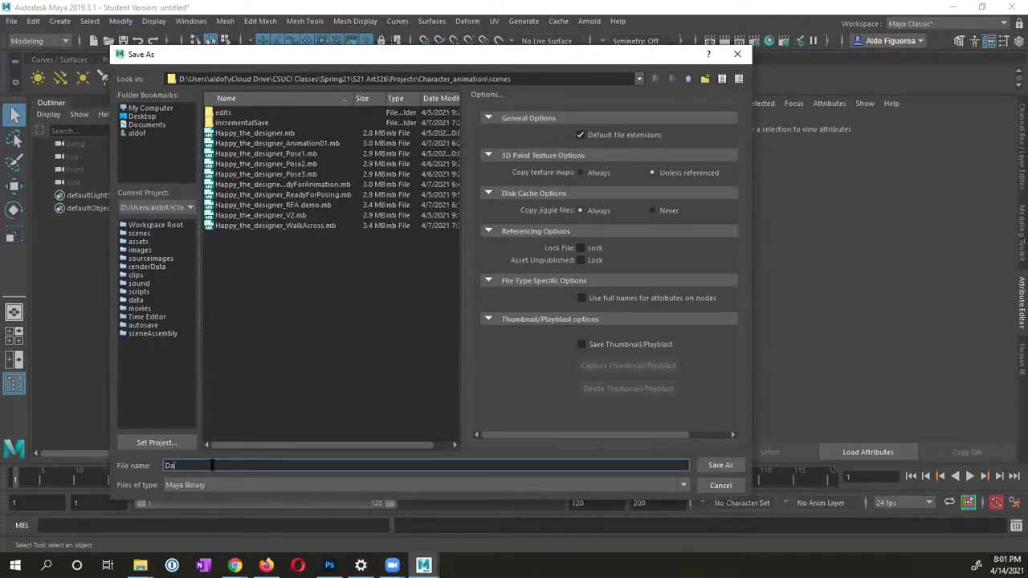
text(nceFig)
text(ht)
text(Render)
text(ence)
click(720, 466)
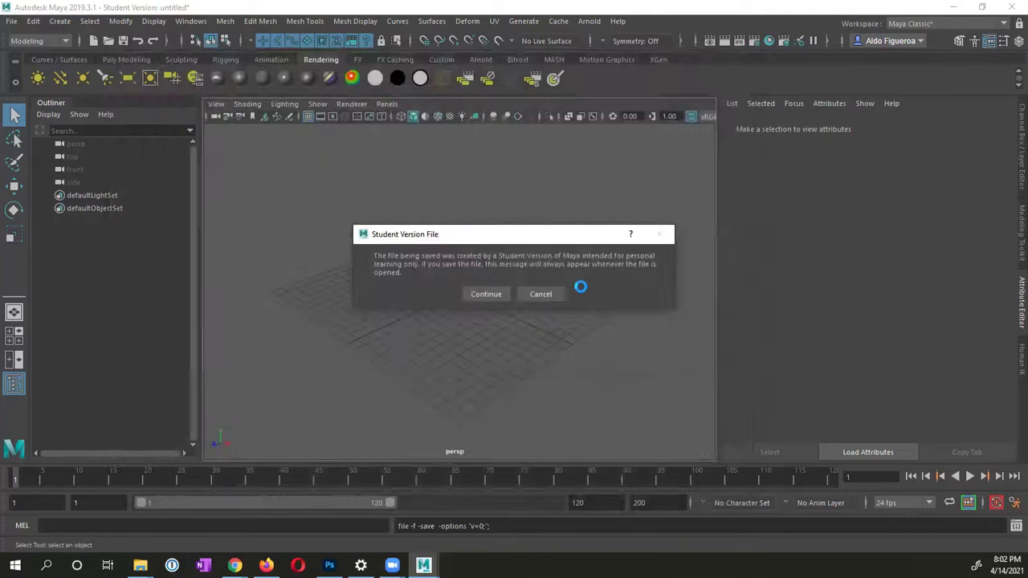
click(491, 294)
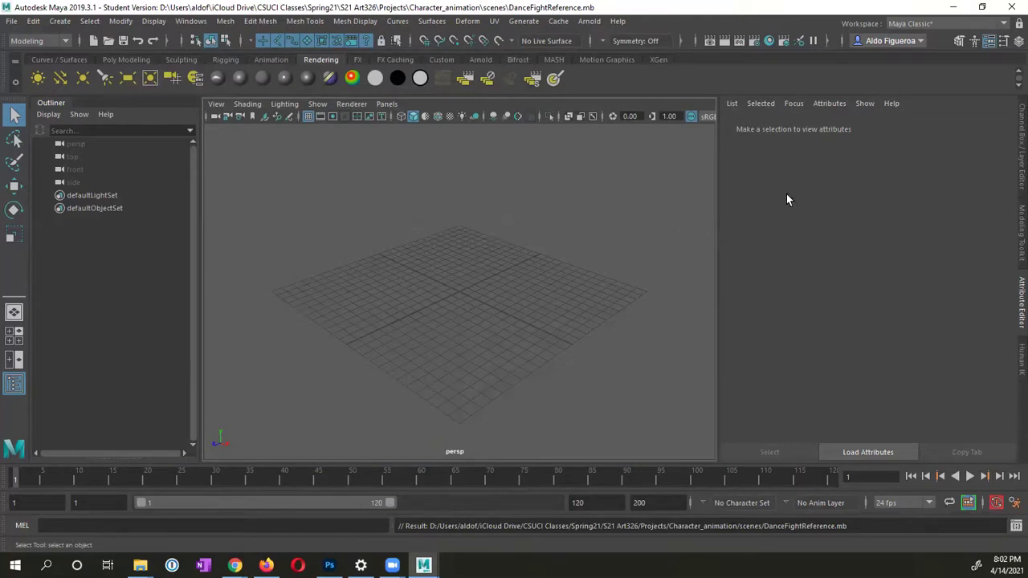
Step: Switch to File Explorer, open the DanceFightReference folder on the Desktop, and preview the DanceFightReference001 image before closing the window
key(alt+Tab)
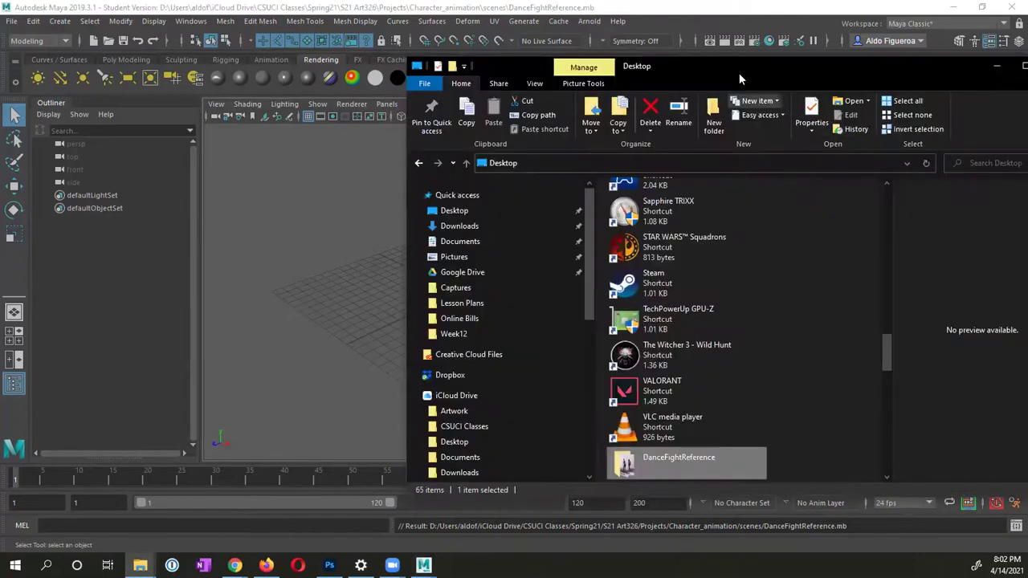
drag(703, 65, 593, 66)
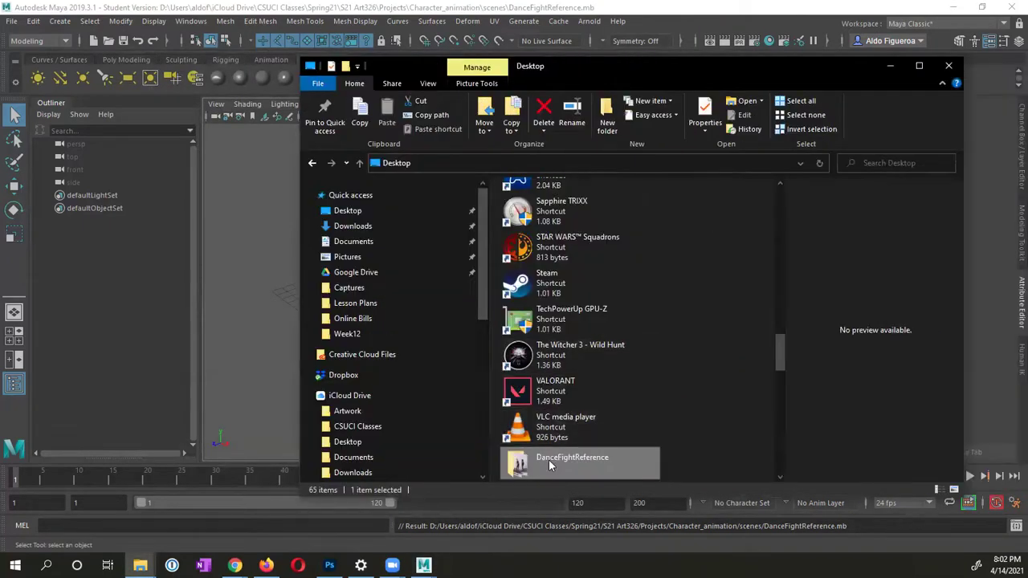
double_click(549, 460)
click(615, 265)
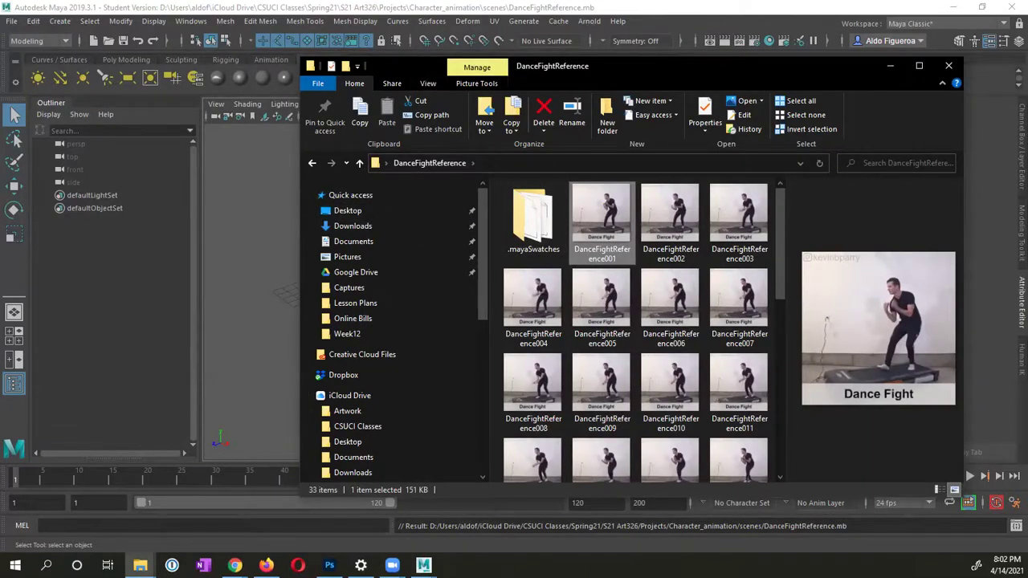
click(948, 65)
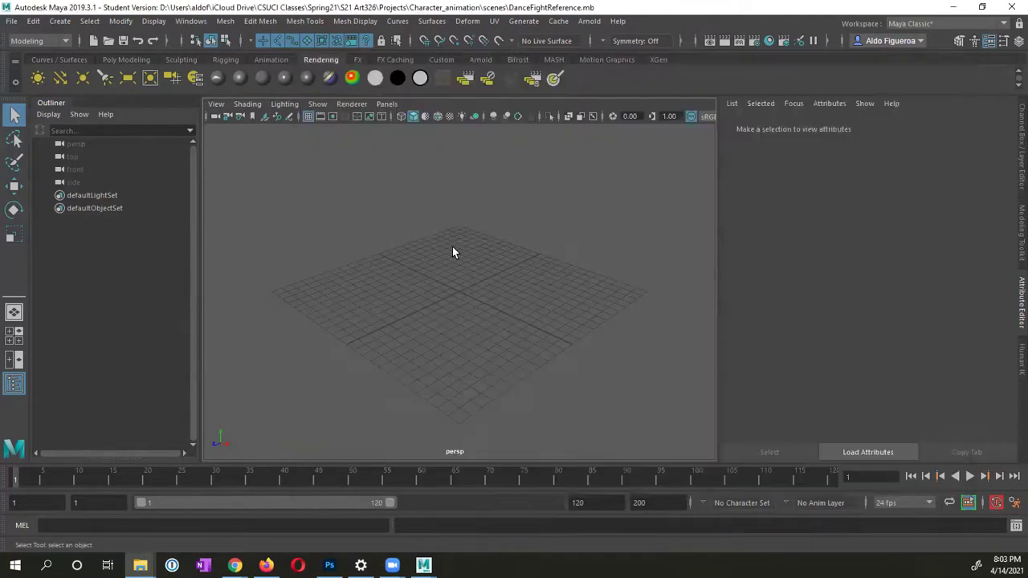
Step: Open the polygon plane options in Maya, reset the settings, and set the width to 5.87 and the height to 5.85
click(68, 25)
mouse_move(86, 66)
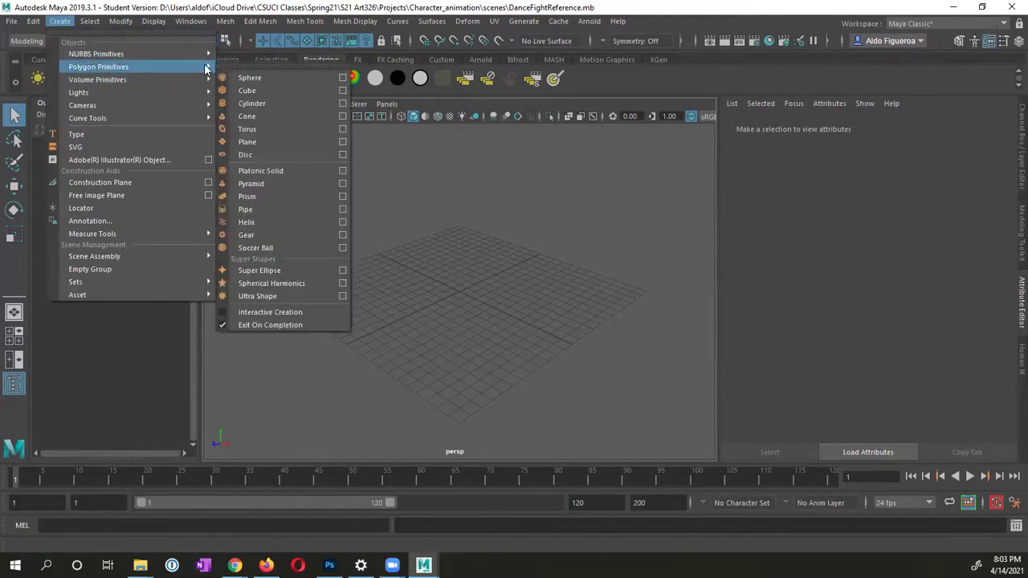
click(345, 142)
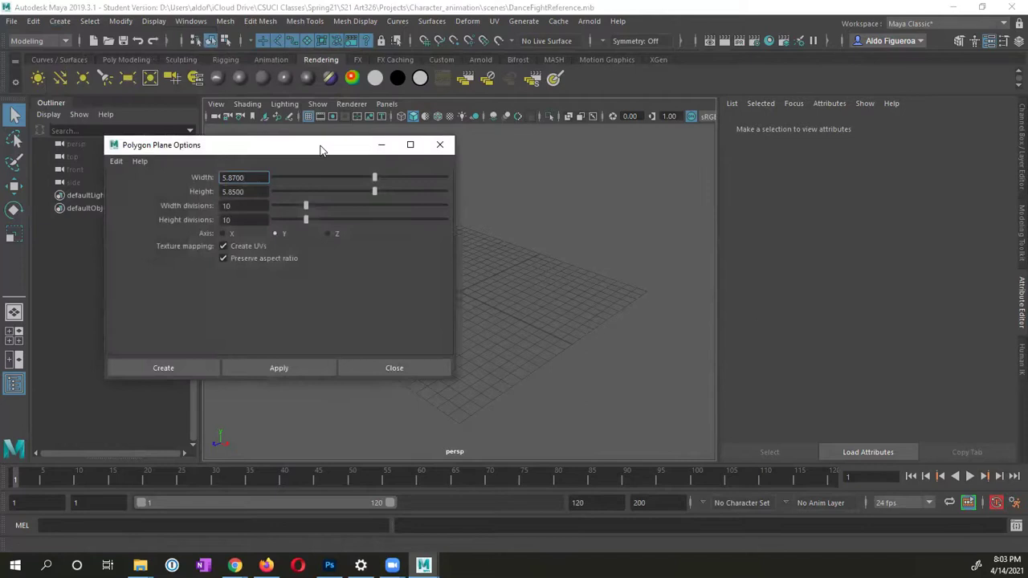
click(265, 157)
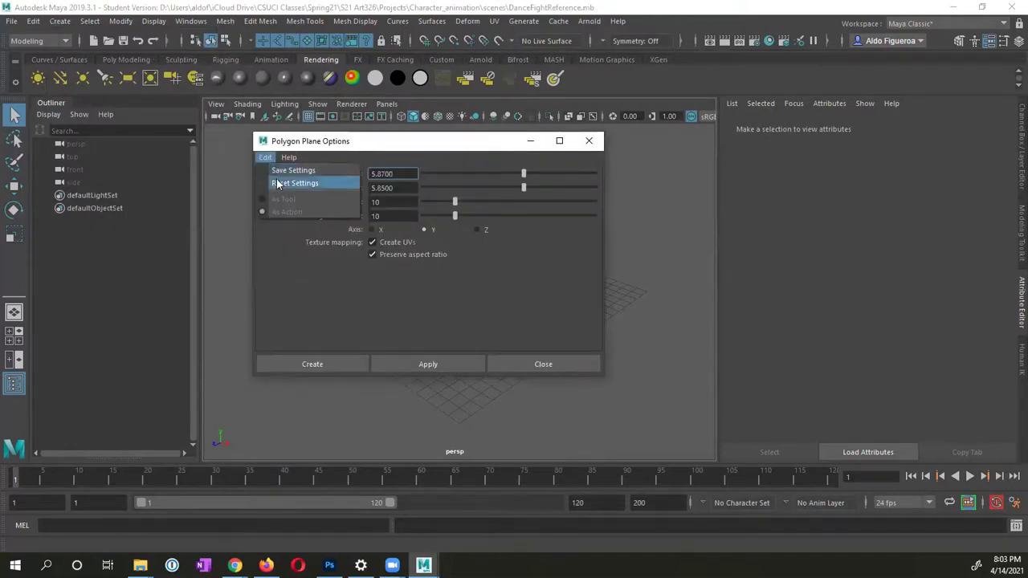
click(276, 183)
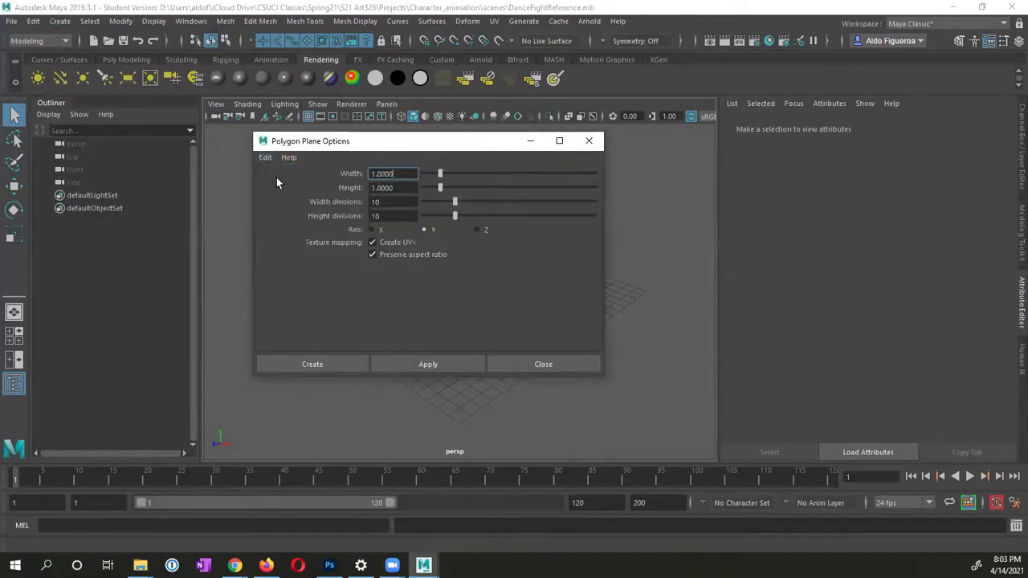
click(399, 173)
double_click(399, 174)
text(5.87)
key(Tab)
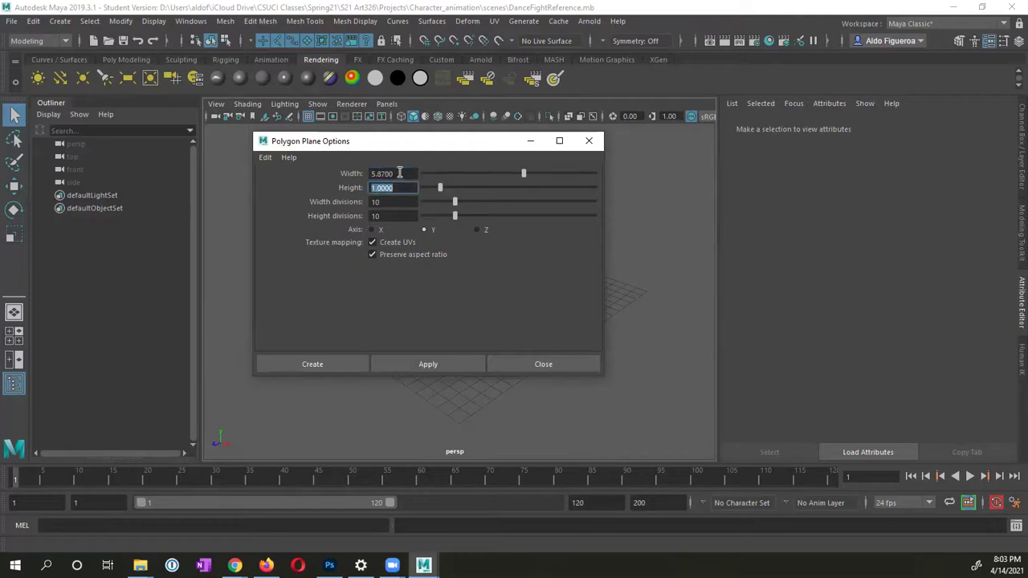
text(5.85)
key(Return)
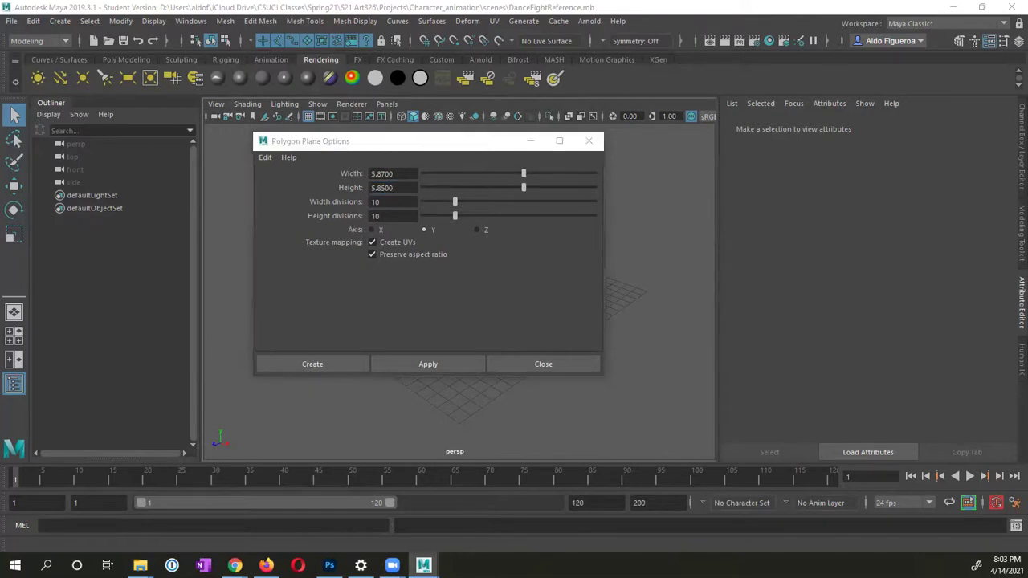
Step: Check the reference images in File Explorer, return to Maya, and create the polygon plane with the configured options
click(139, 565)
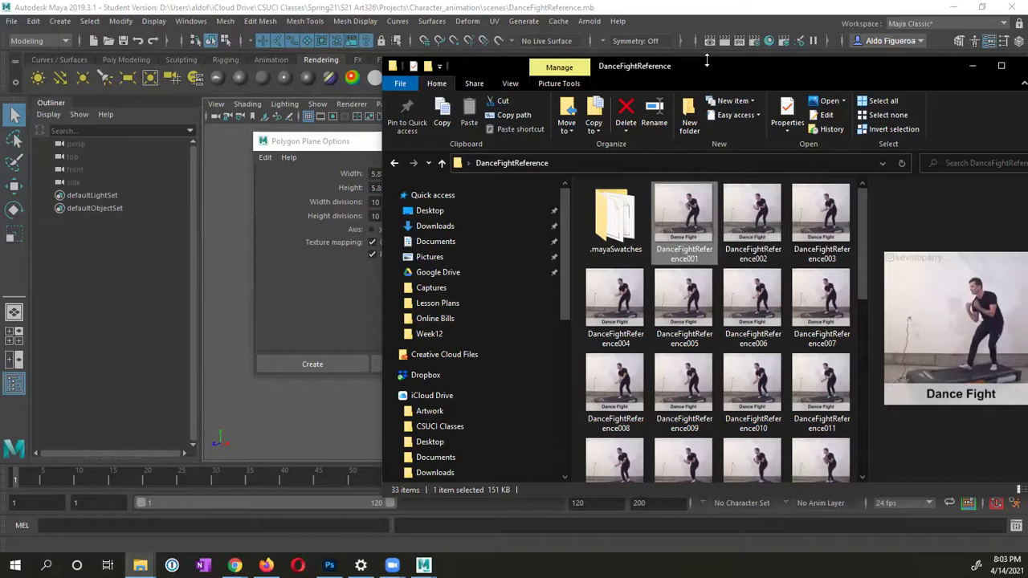
drag(706, 61, 707, 74)
key(alt+Tab)
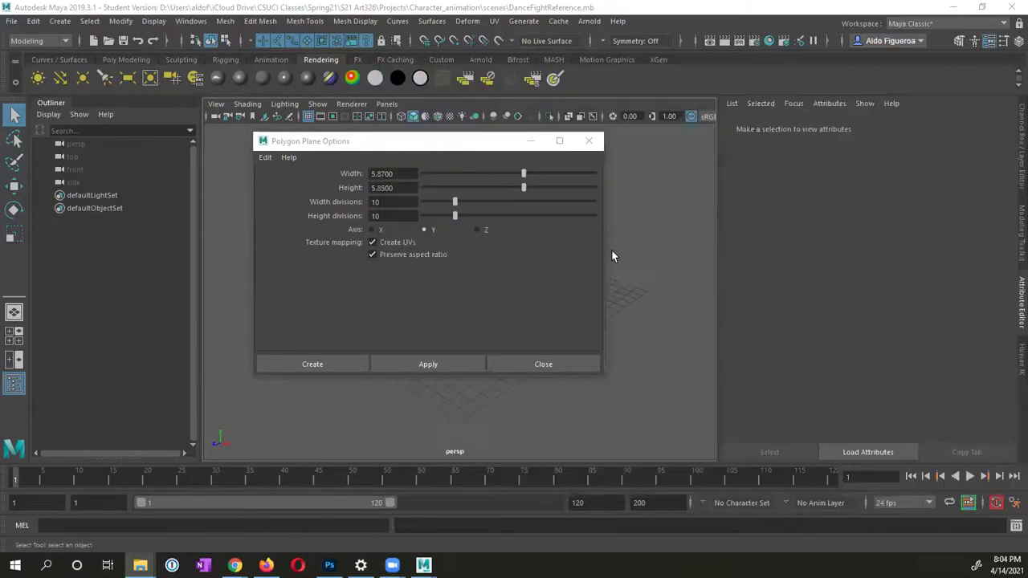
drag(418, 145, 443, 137)
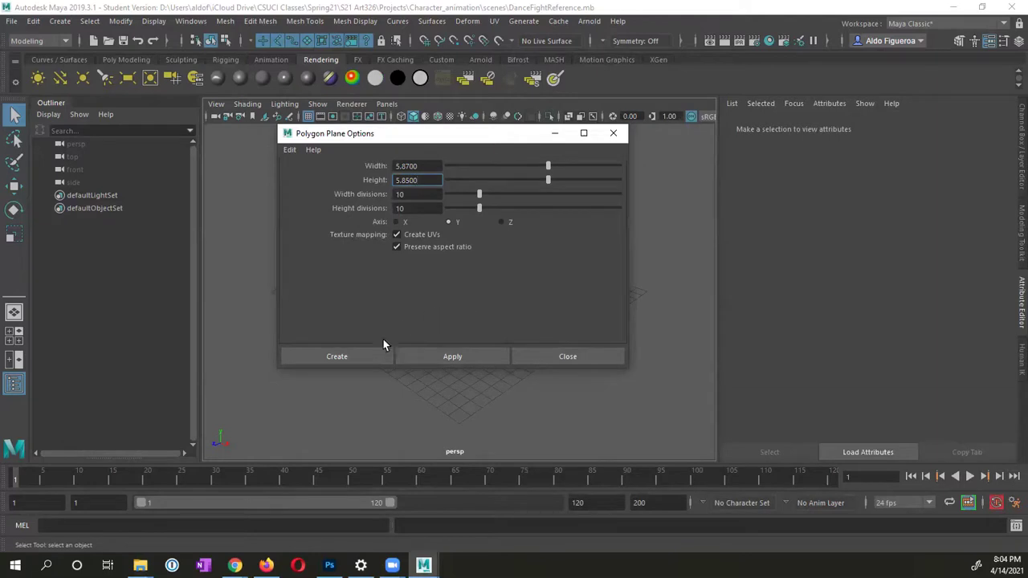
click(335, 358)
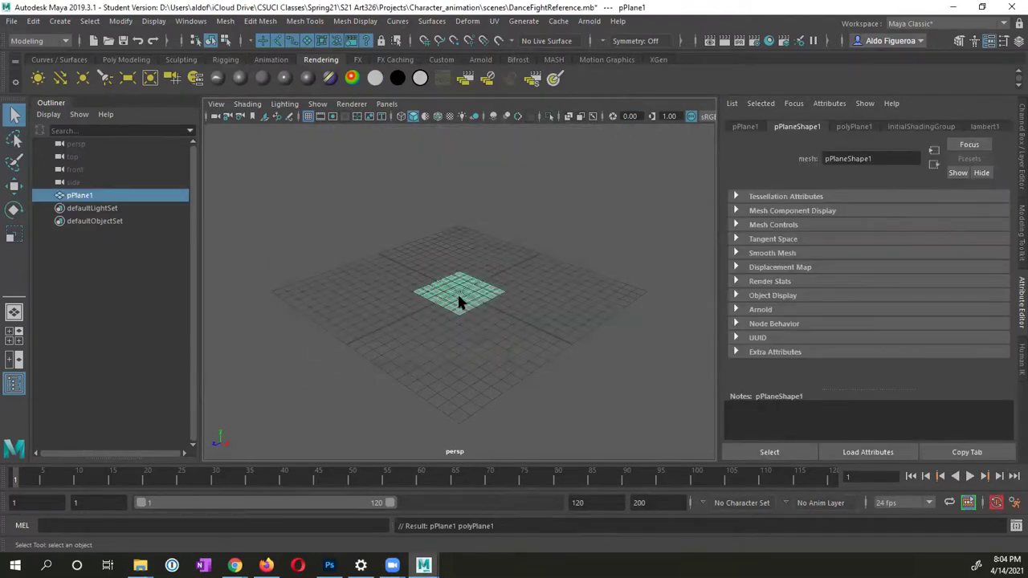
Step: Rotate the plane upright by setting its Rotate X to 90
key(e)
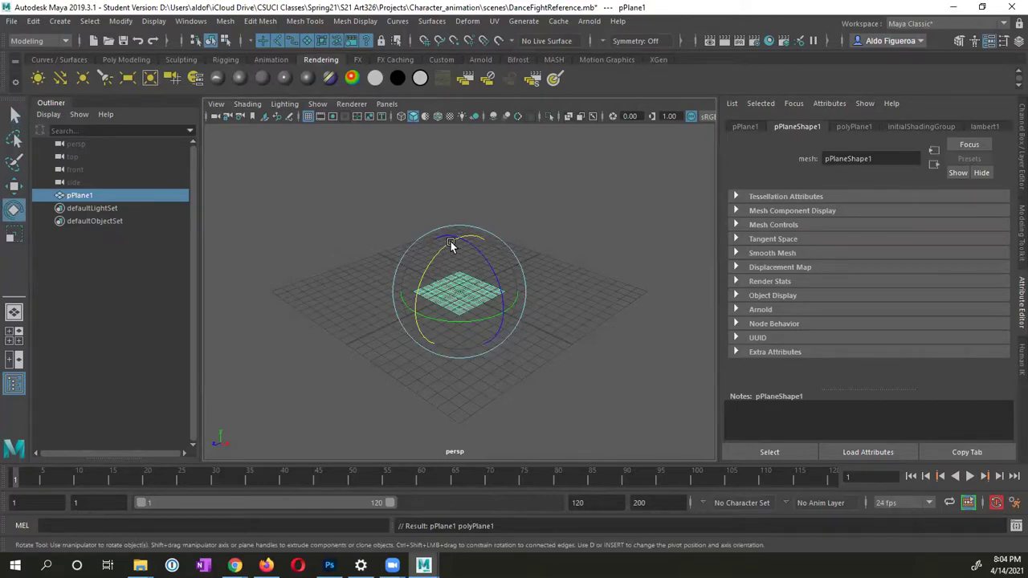
drag(451, 241, 445, 286)
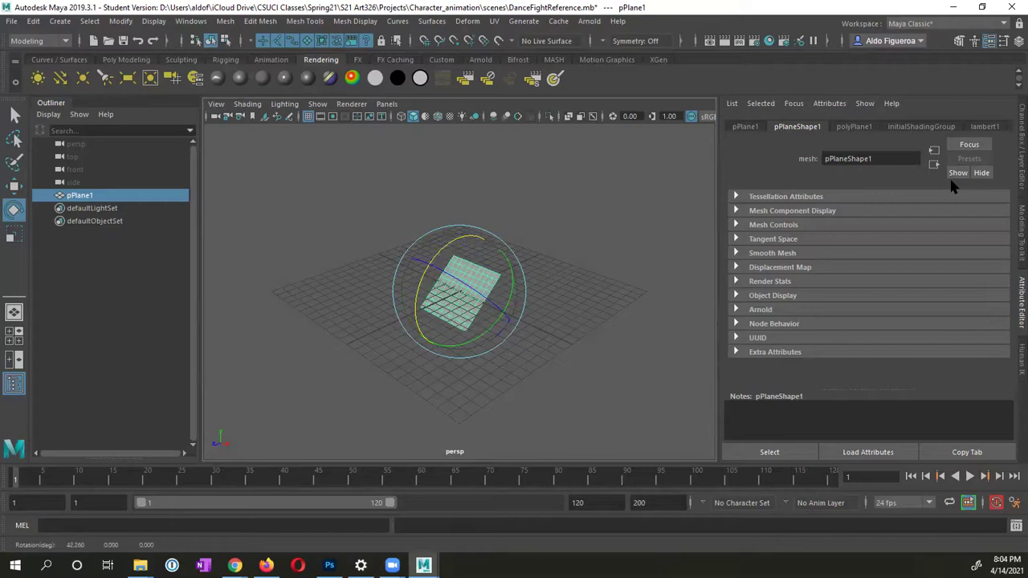
click(1021, 151)
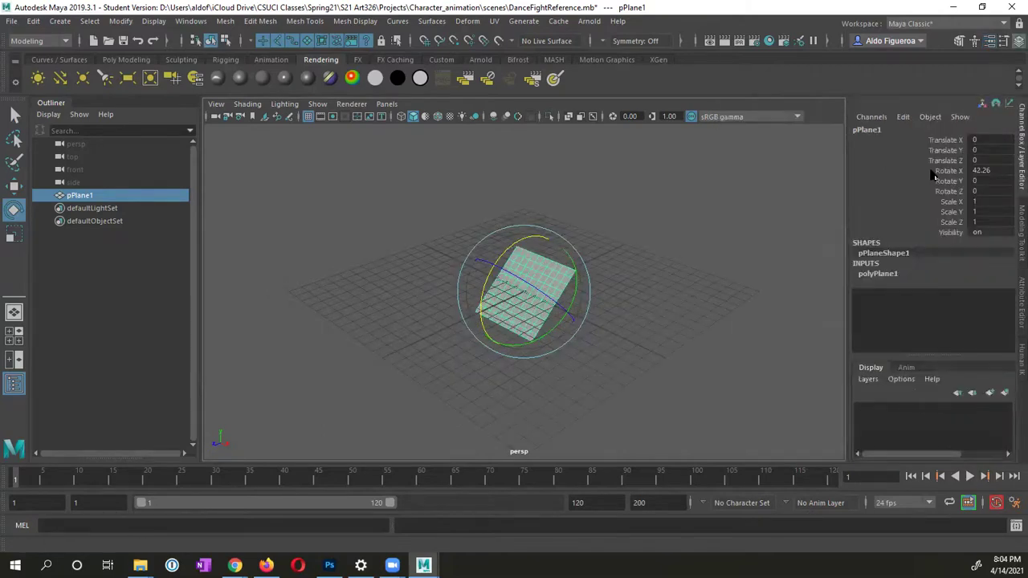
click(981, 171)
text(90)
key(Return)
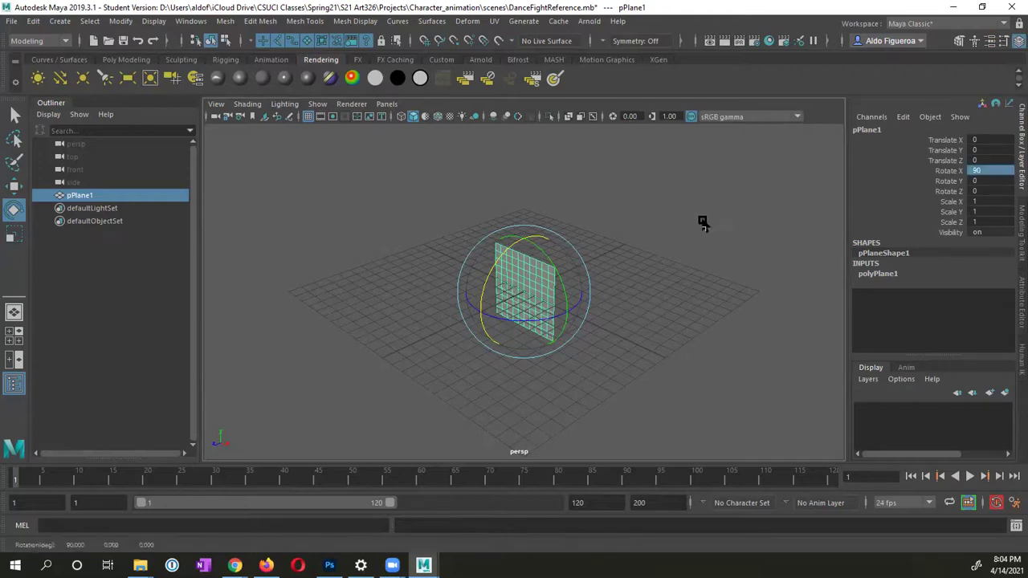
Step: Raise the plane above the grid to a Translate Y of about 7.97
key(w)
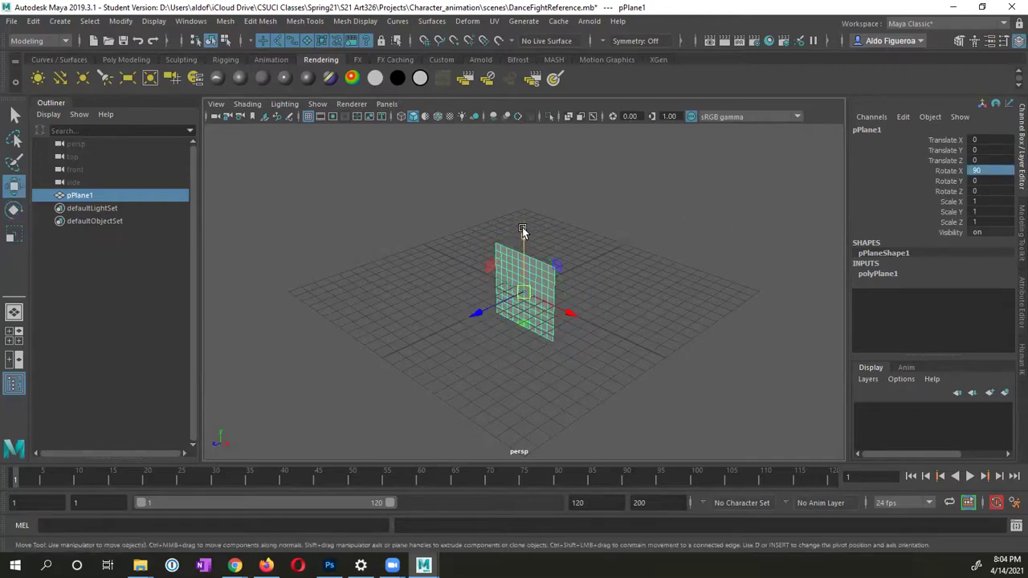
drag(522, 231, 528, 113)
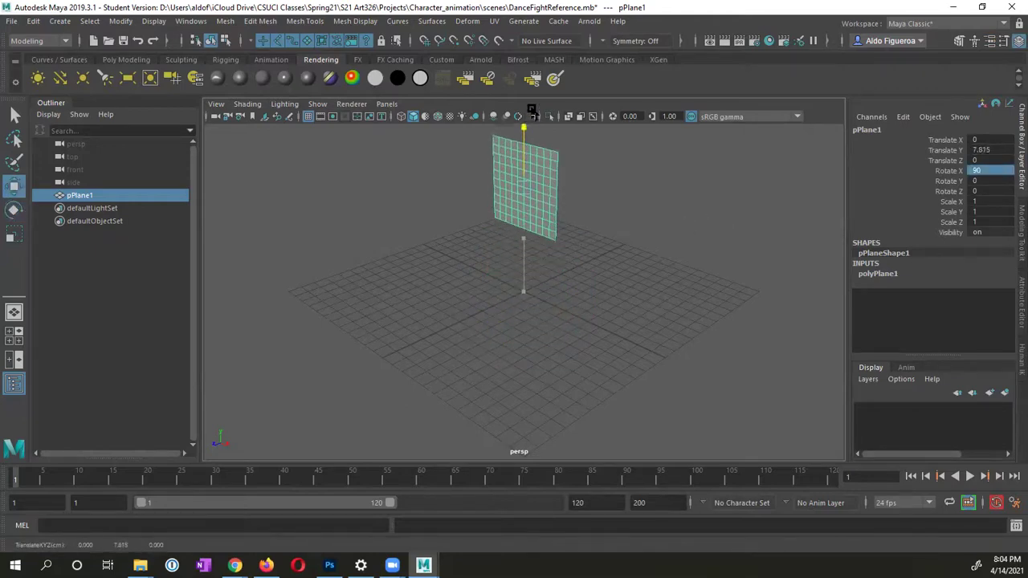
alt+drag(477, 270, 493, 298)
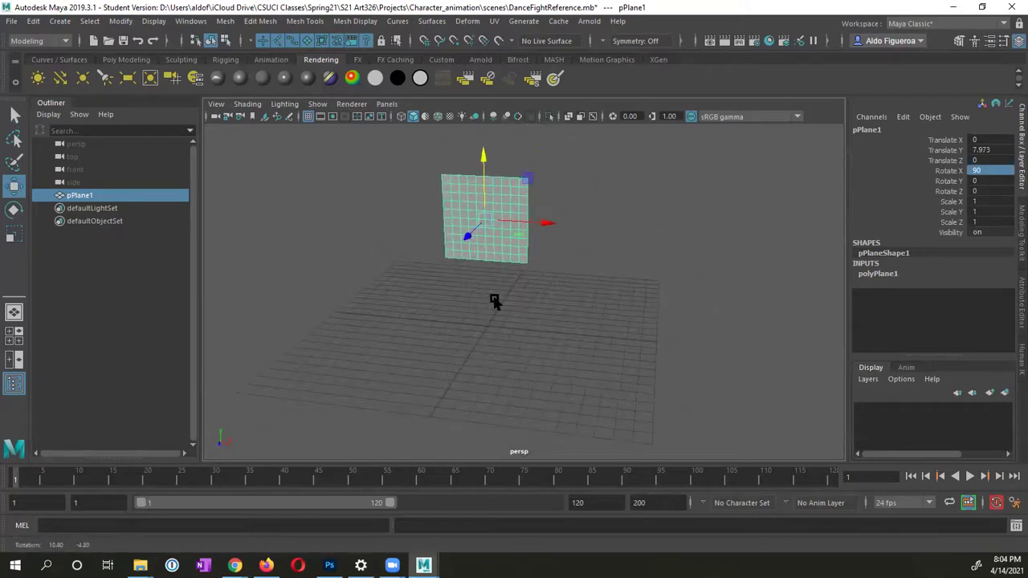
Step: Scale the plane uniformly to about 4.43 on all axes
key(r)
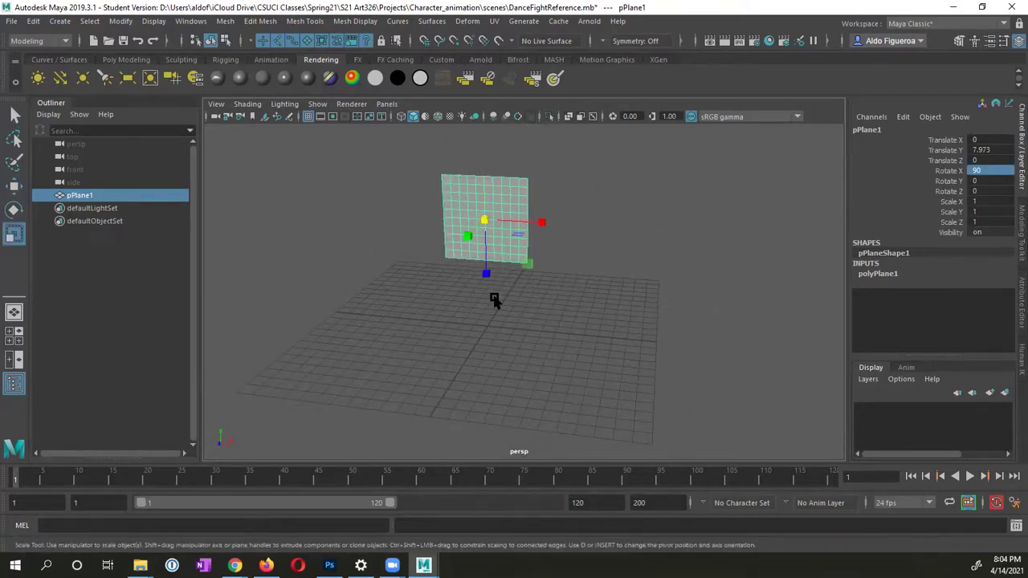
mouse_move(586, 300)
alt+mouse_down()
mouse_move(591, 291)
mouse_move(540, 297)
mouse_move(583, 296)
alt+mouse_up()
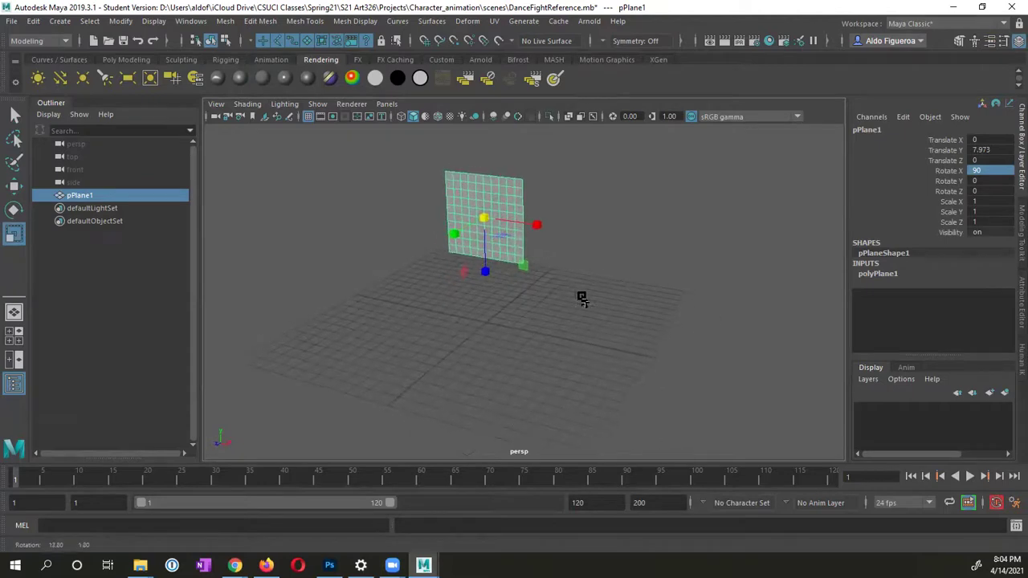
click(482, 219)
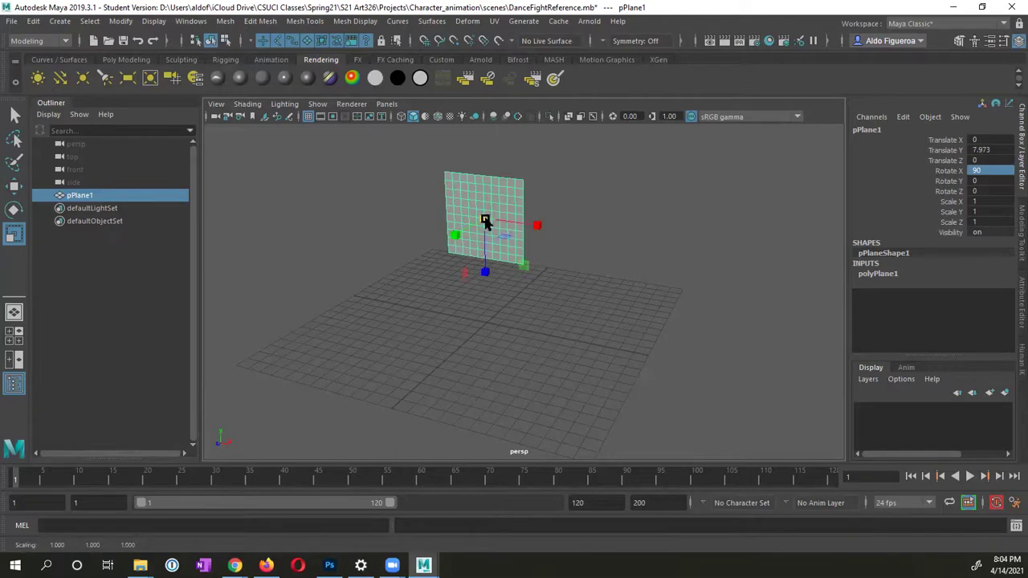
drag(487, 224, 693, 254)
alt+right_drag(725, 305, 532, 302)
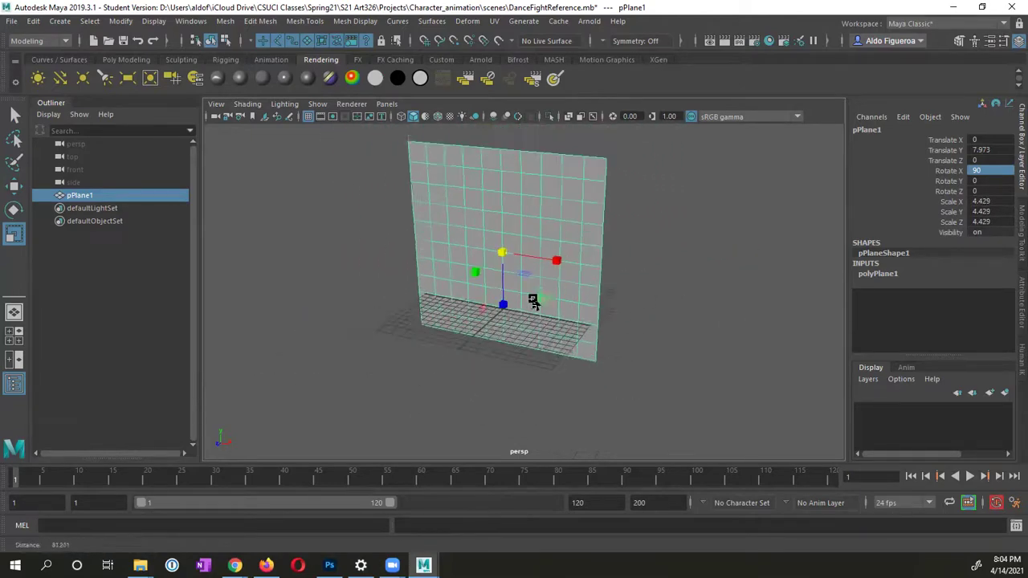
Step: Try to widen the plane by scaling it along X only, and undo the change
click(554, 263)
drag(555, 268, 597, 271)
key(ctrl+z)
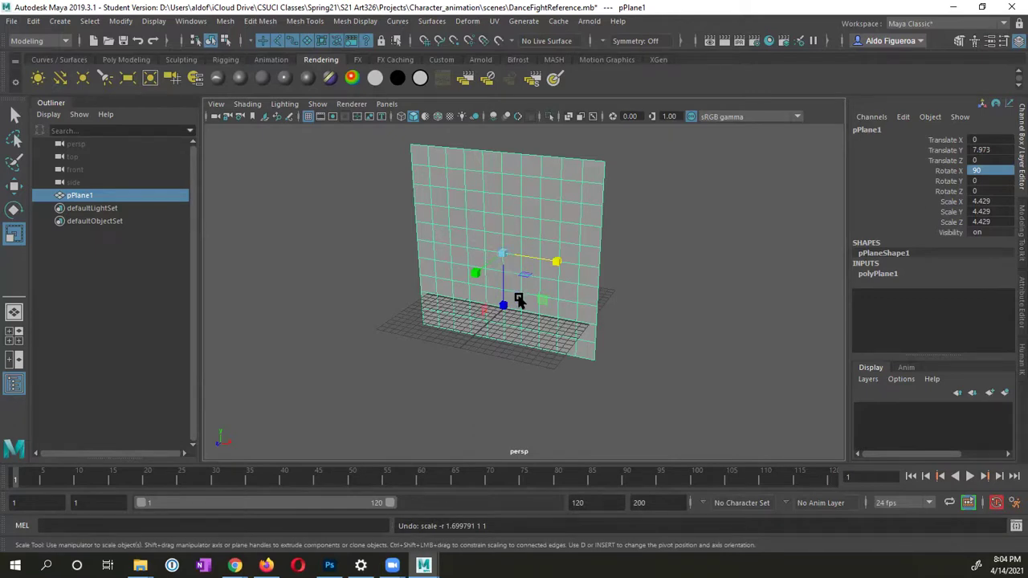
Step: Move the plane up to a Translate Y of about 13.57 and back behind the grid to a Translate Z of about -19.17
key(w)
drag(493, 197, 542, 363)
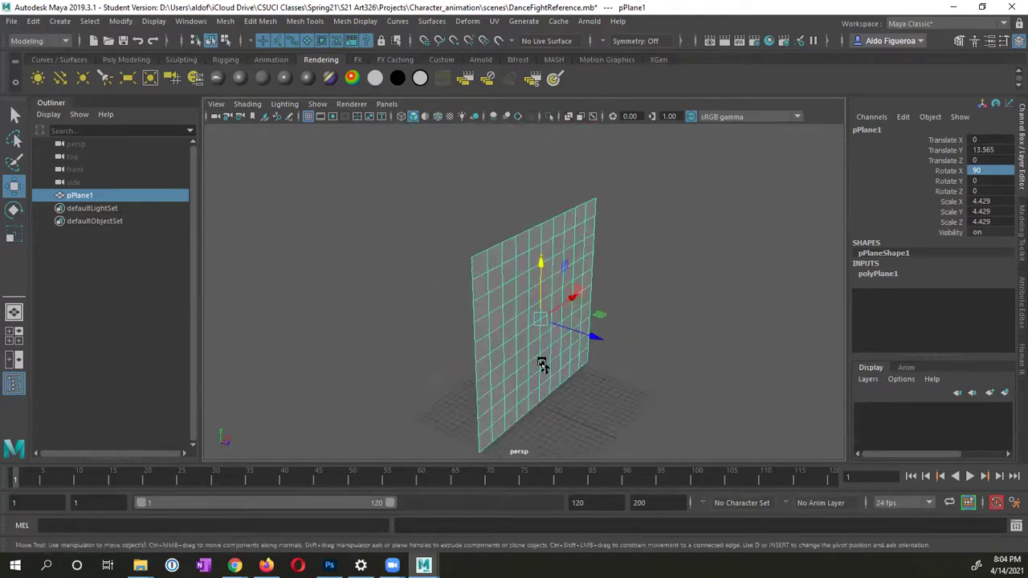
drag(598, 339, 427, 335)
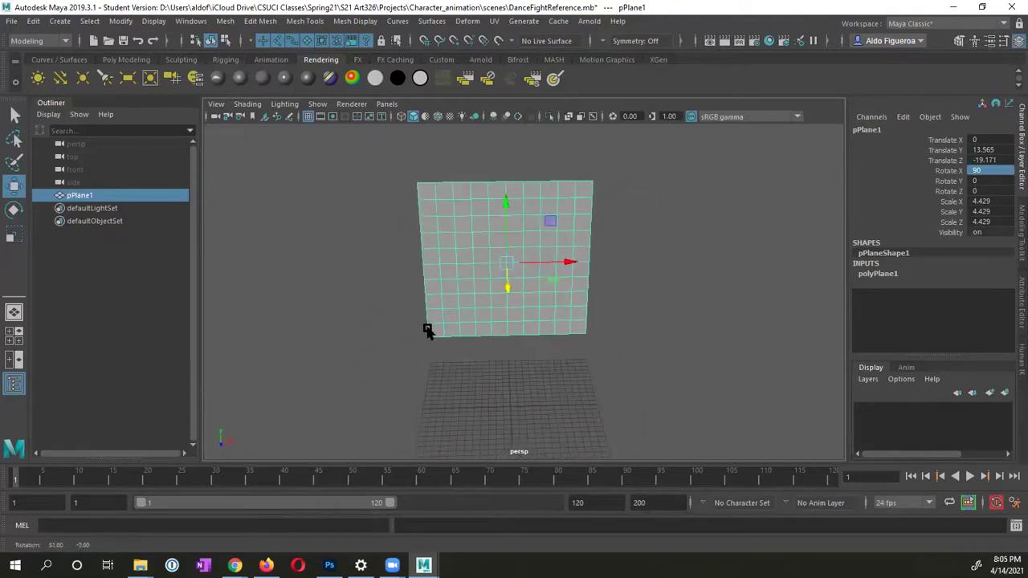
alt+drag(514, 337, 587, 355)
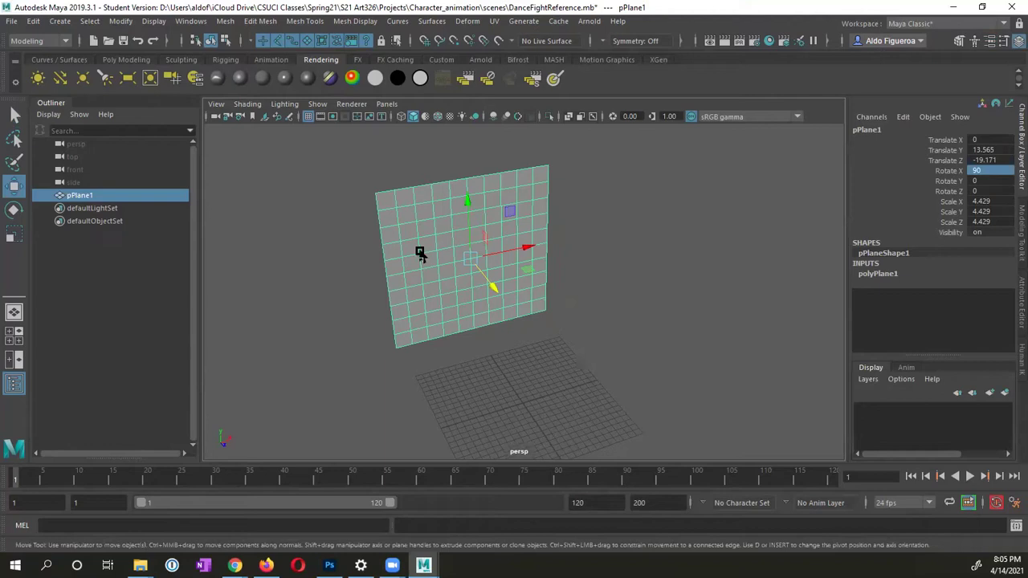
Step: Rename the plane to ReferencePlane and deselect it
double_click(867, 130)
text(Ref)
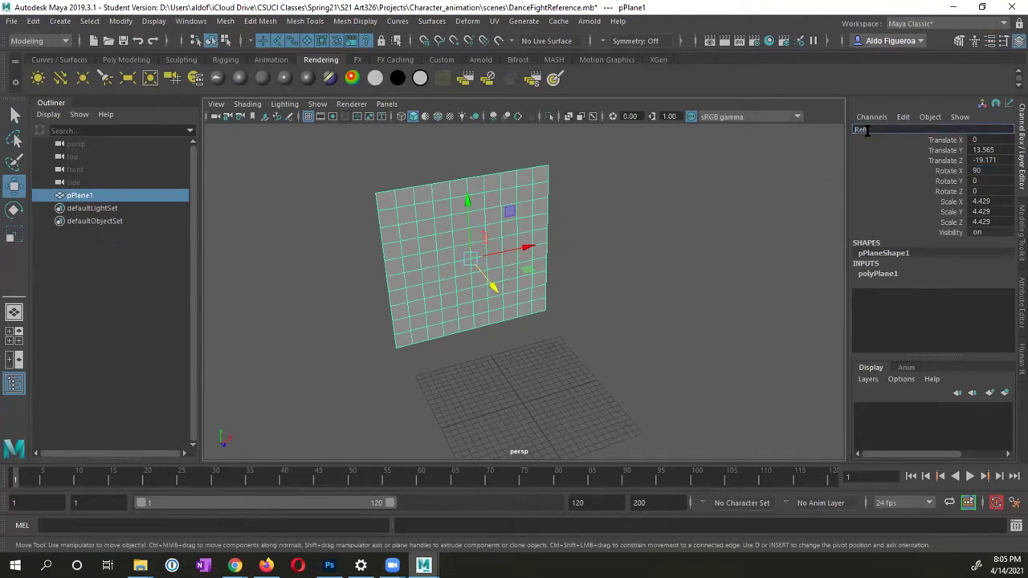
text(er)
text(end)
text(ePlan)
text(e)
key(Return)
click(549, 188)
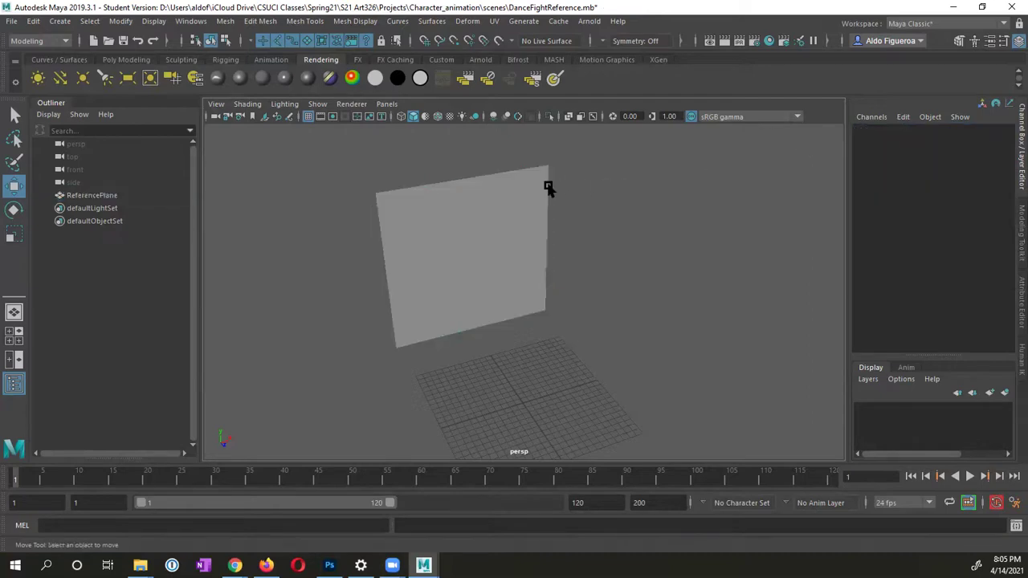
Step: Select ReferencePlane and assign a new Lambert material to it
click(532, 192)
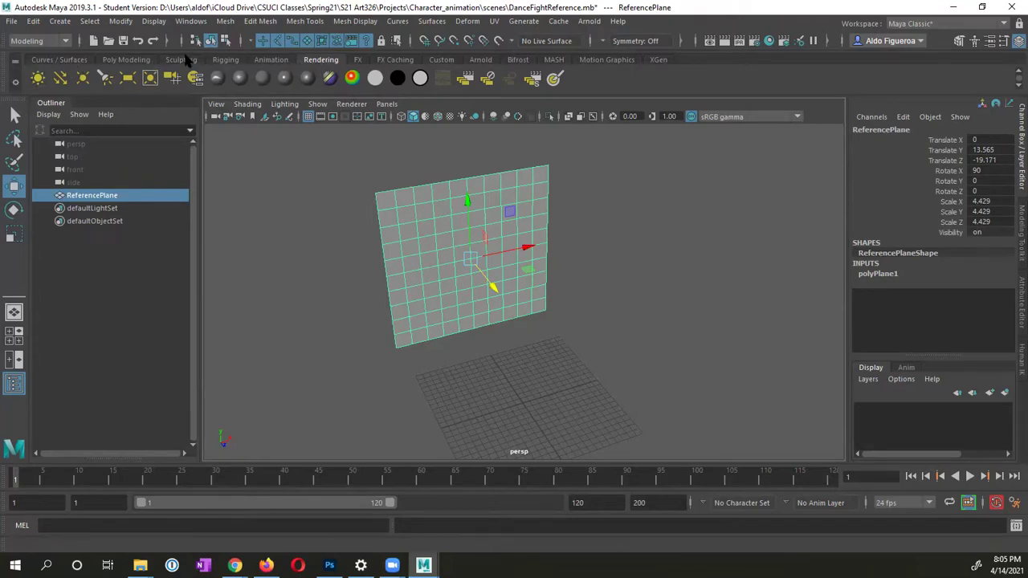
click(80, 61)
click(127, 61)
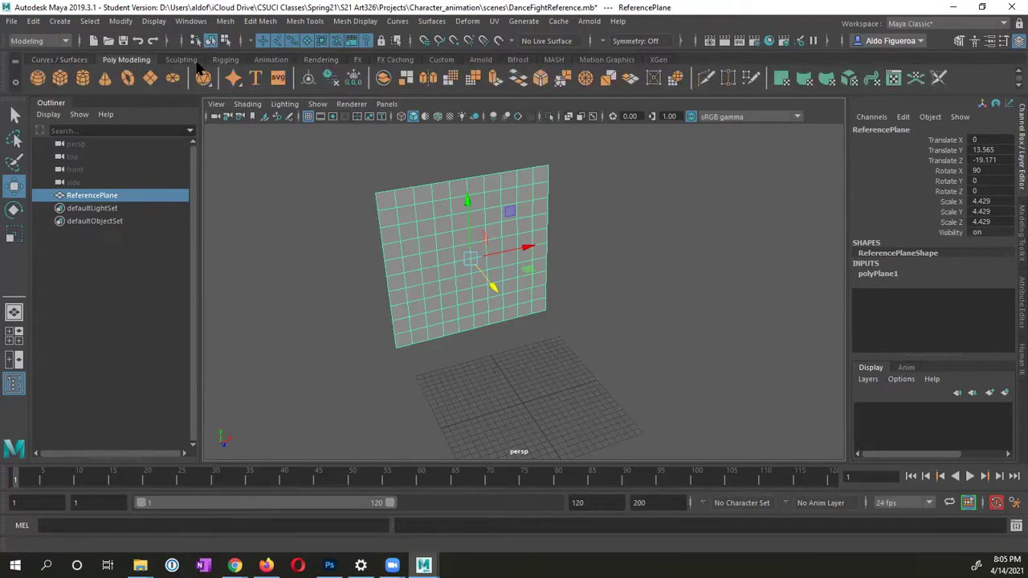
click(185, 61)
click(321, 61)
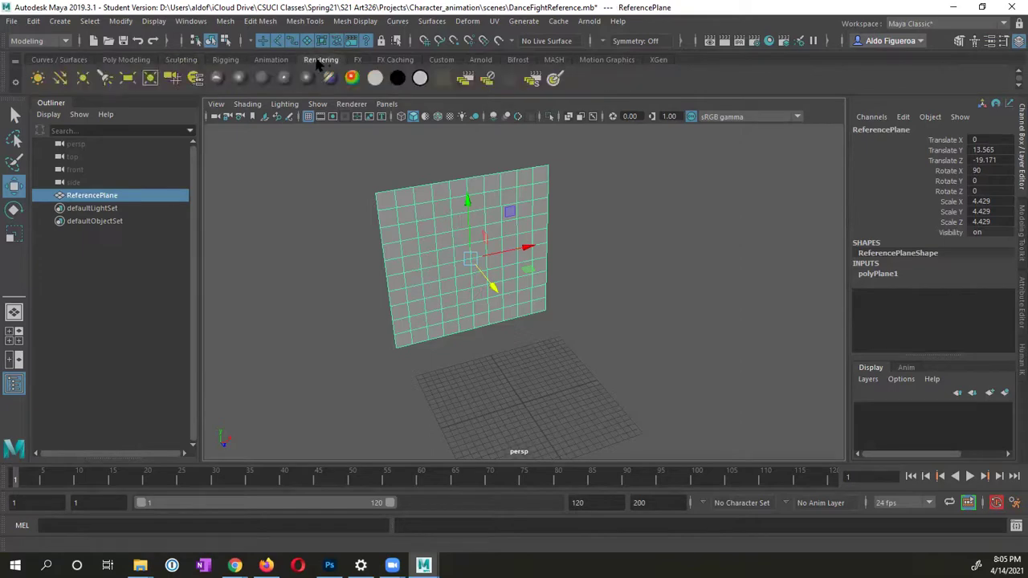
click(263, 79)
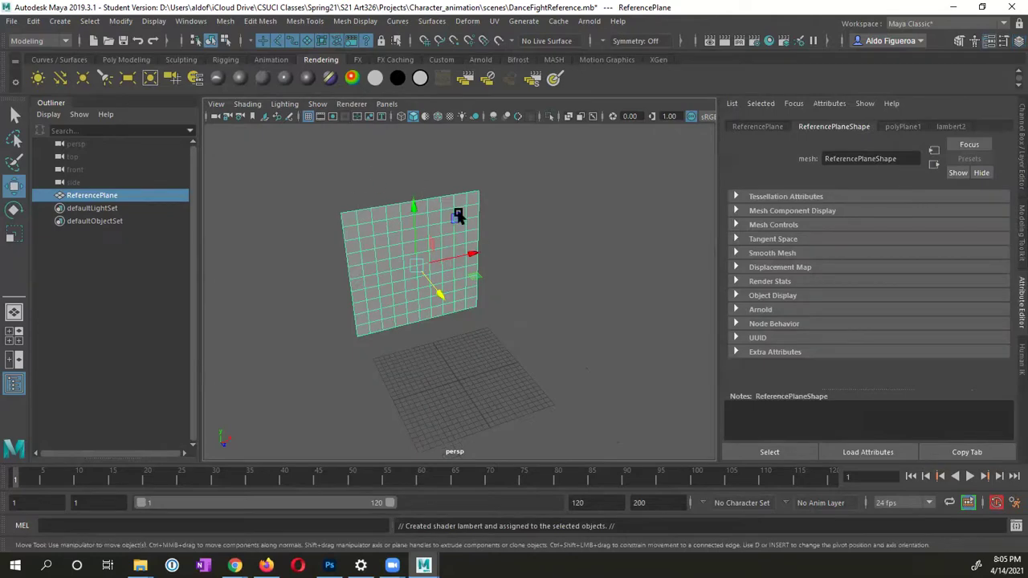
Step: Connect a File texture to the Color attribute of ReferencePlane's new Lambert material
alt+drag(505, 291, 546, 273)
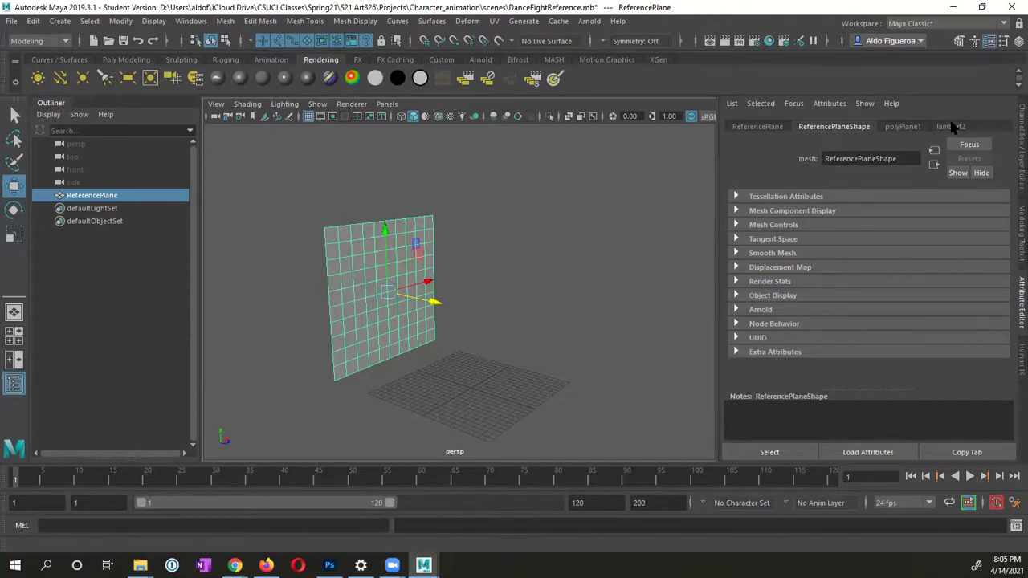
click(951, 126)
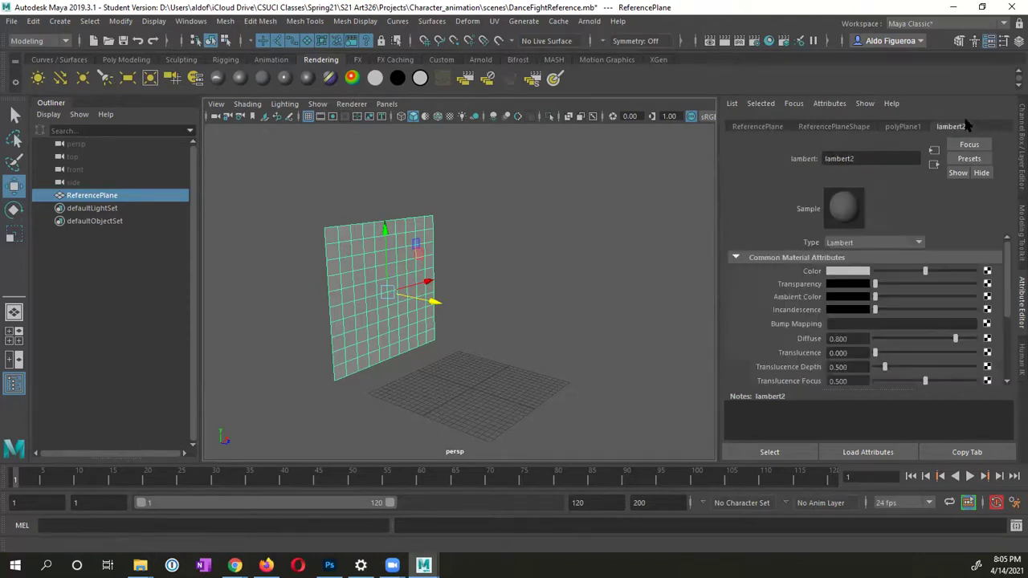
click(987, 272)
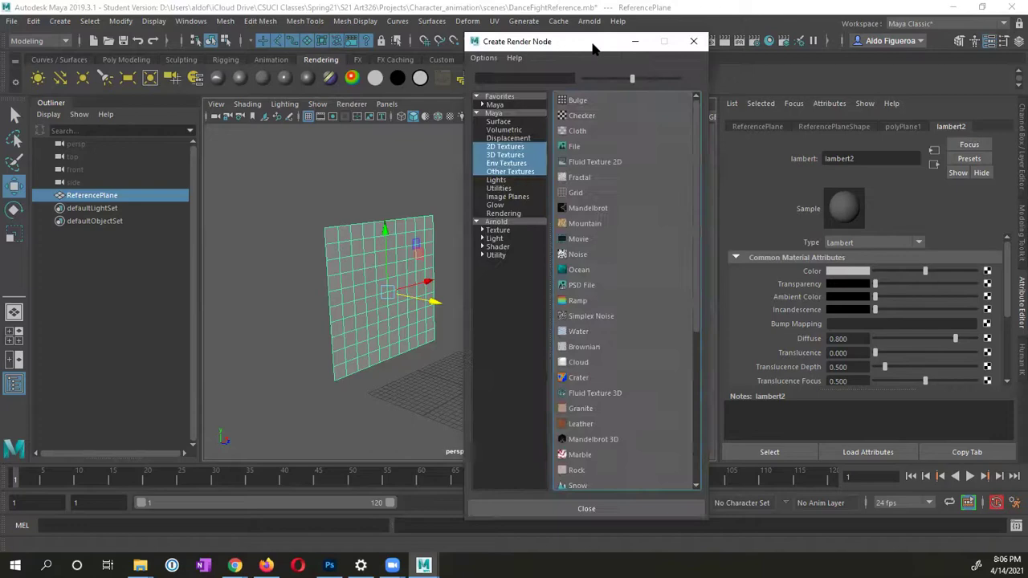
click(574, 148)
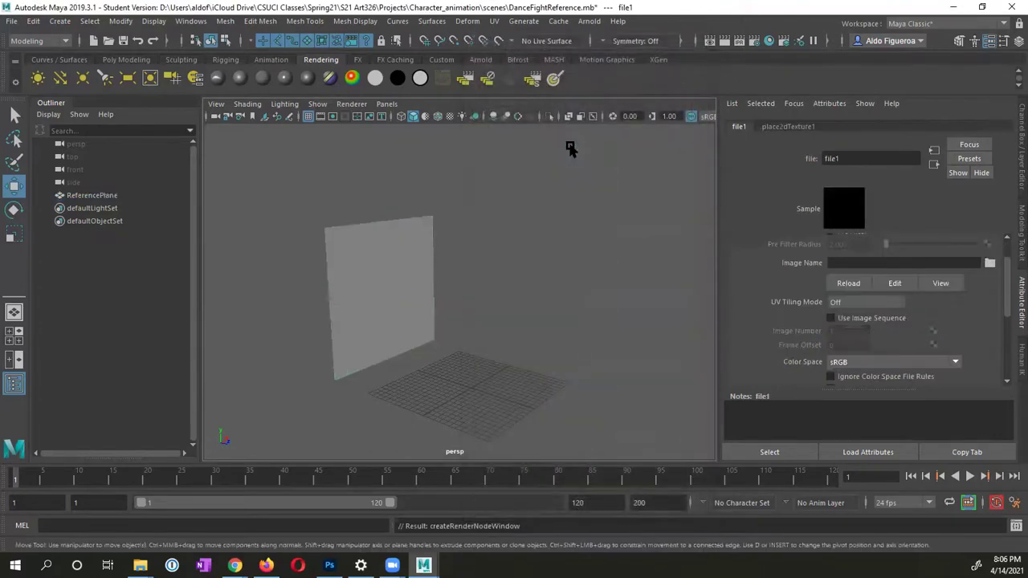
Step: Load DanceFightReference001.jpg from the project's sourceimages\DanceFightReference folder as the file texture's image
scroll(982, 310, up, 1)
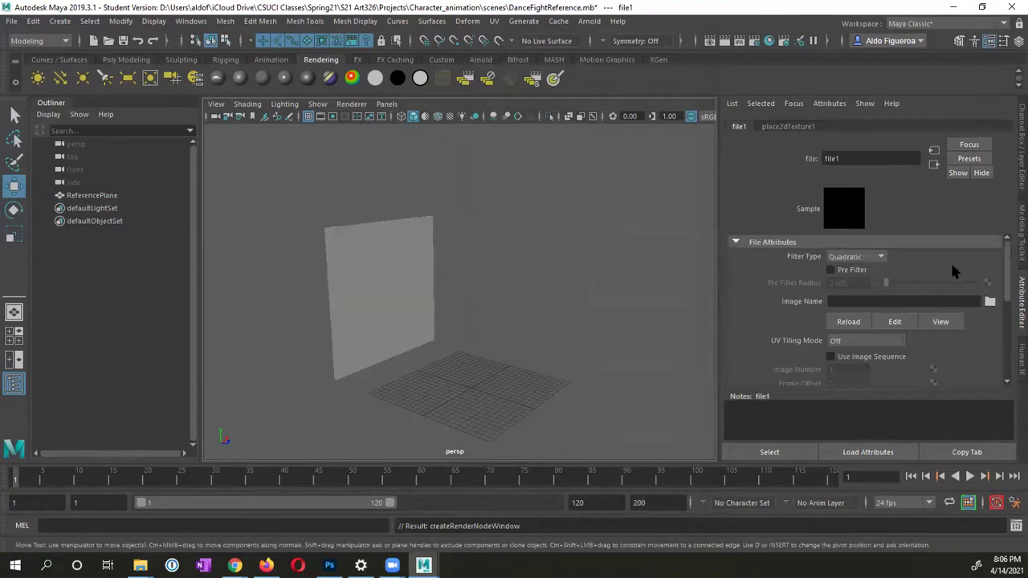
click(990, 302)
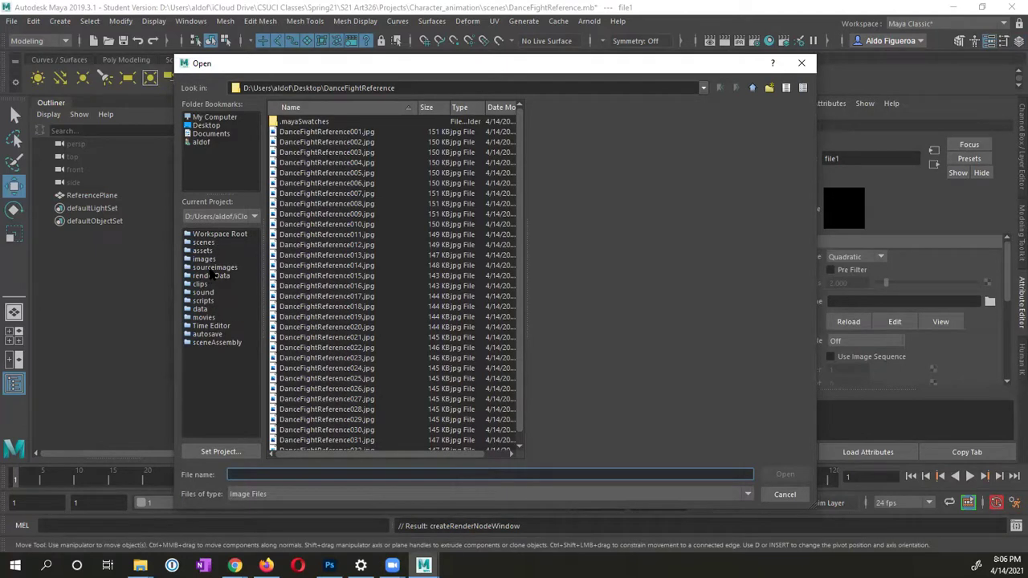
click(213, 267)
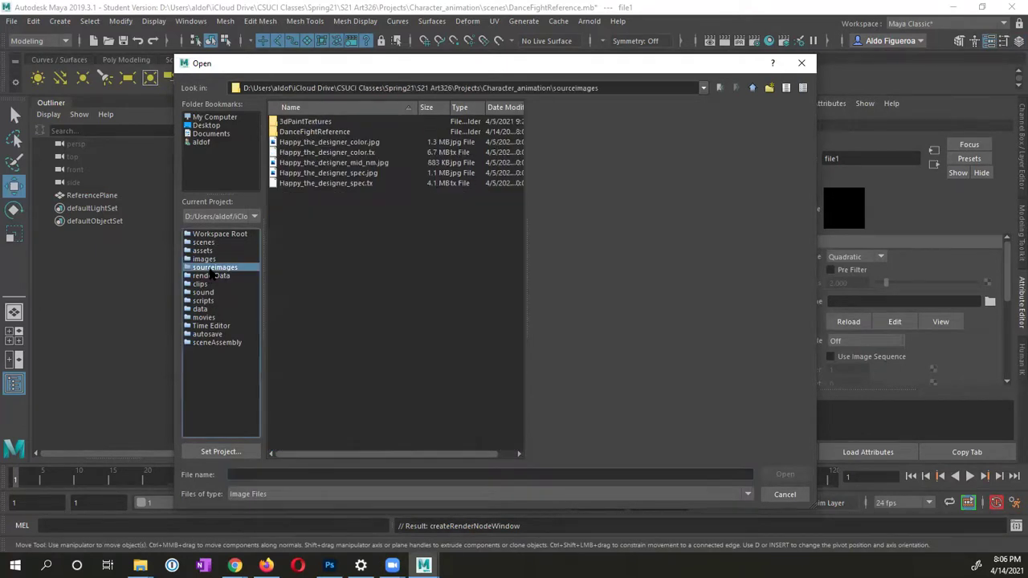
double_click(310, 132)
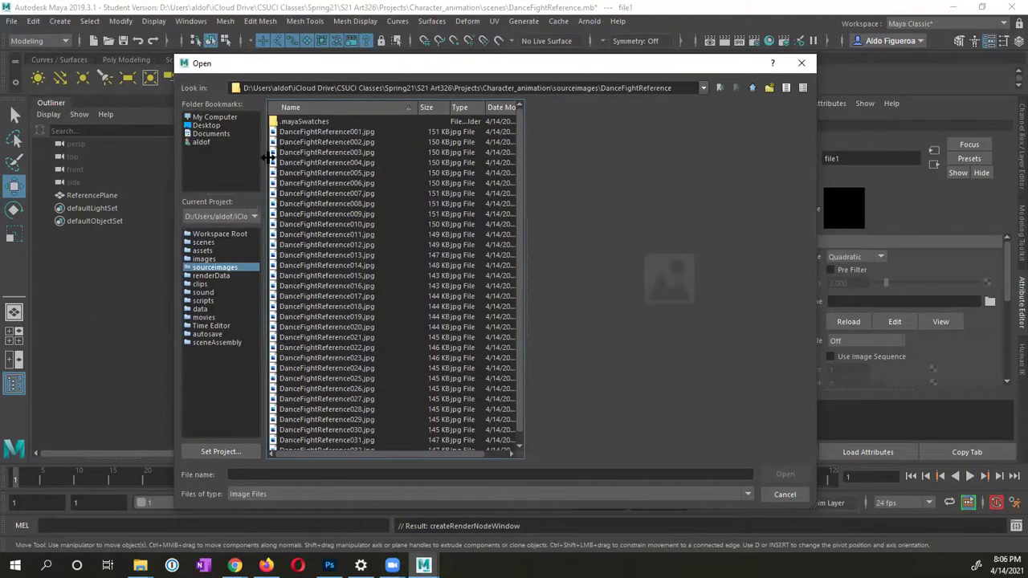
click(325, 132)
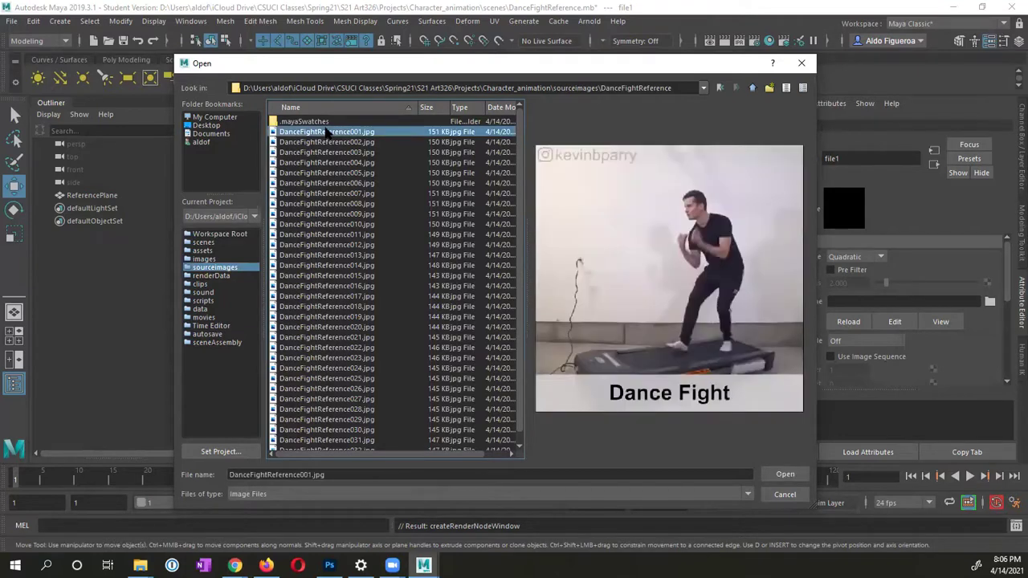
click(779, 475)
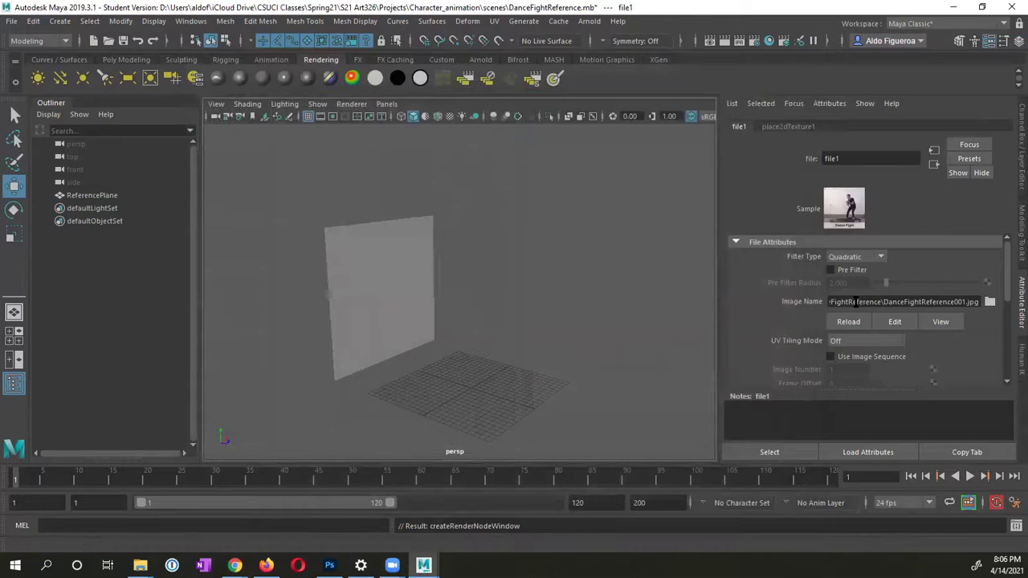
Step: Enable Use Image Sequence for the file texture and turn on textured display in the viewport
scroll(855, 302, down, 2)
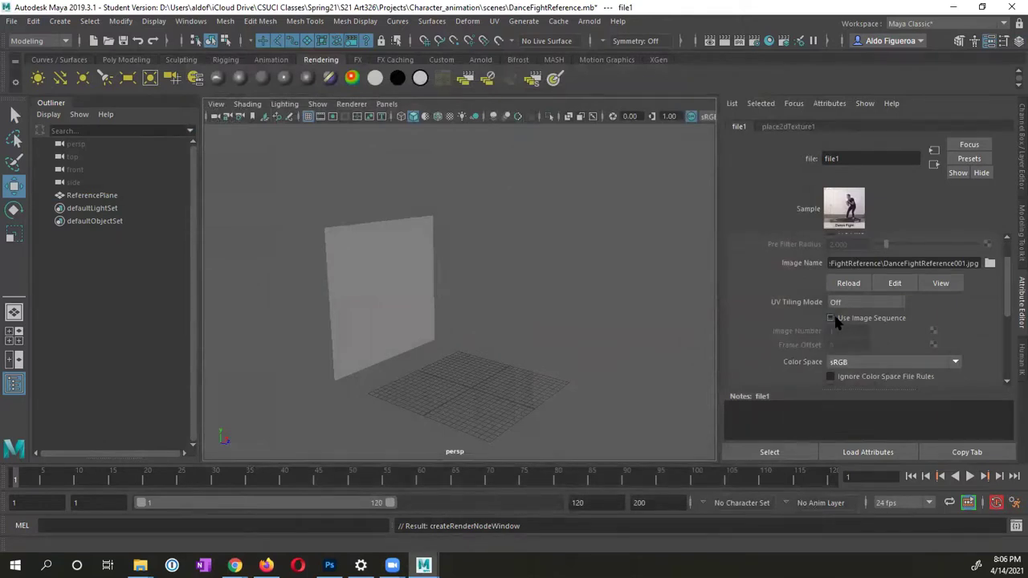
click(831, 319)
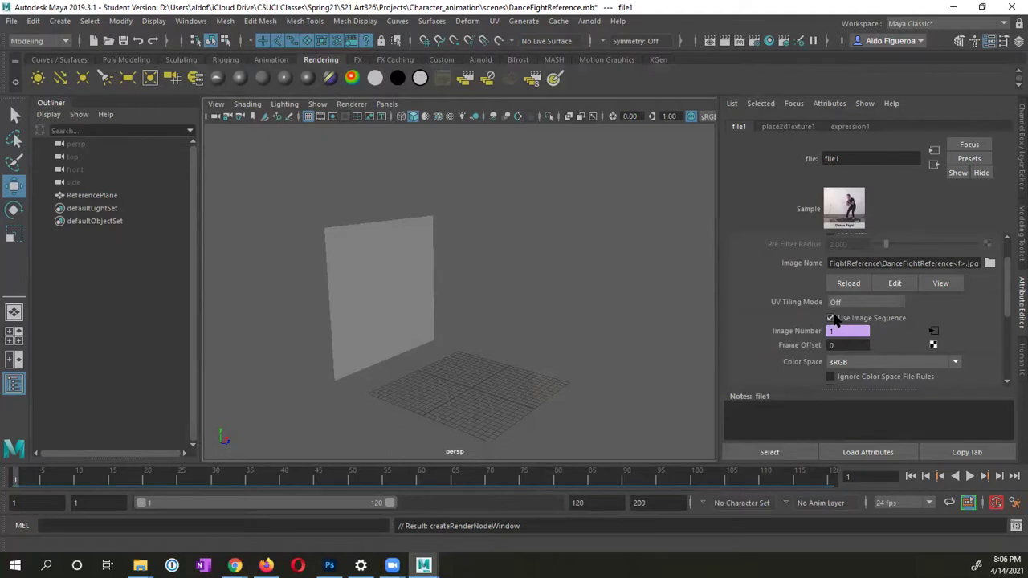
alt+drag(607, 243, 590, 250)
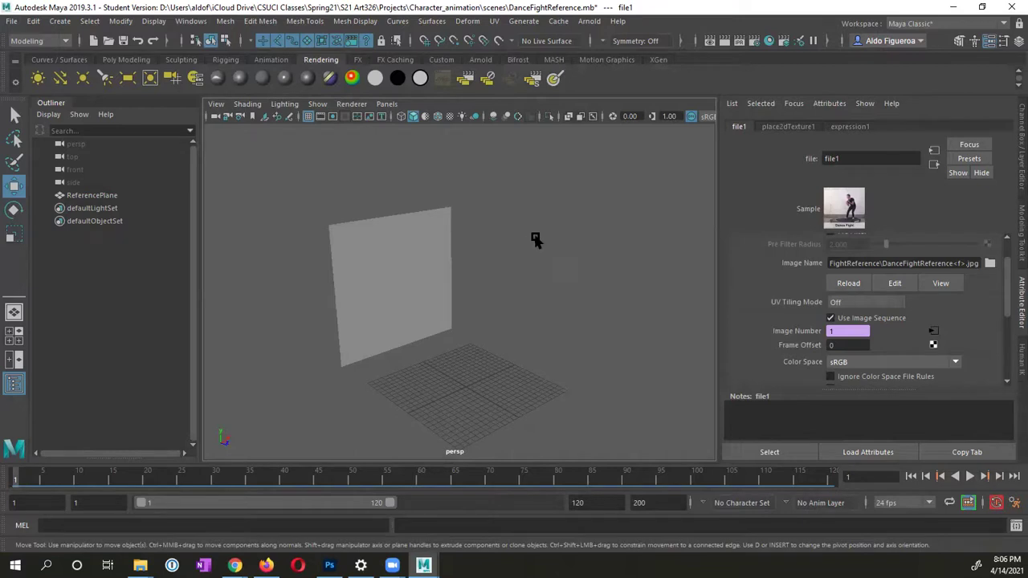
key(6)
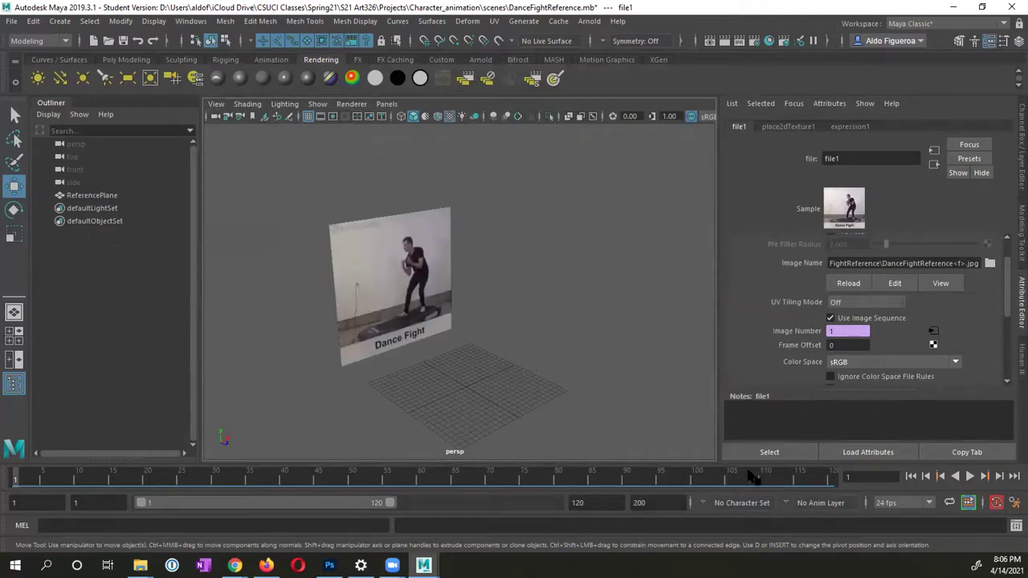
Step: Play the image sequence on the plane, stop it, and scrub to frame 33 to find where the images end
click(969, 477)
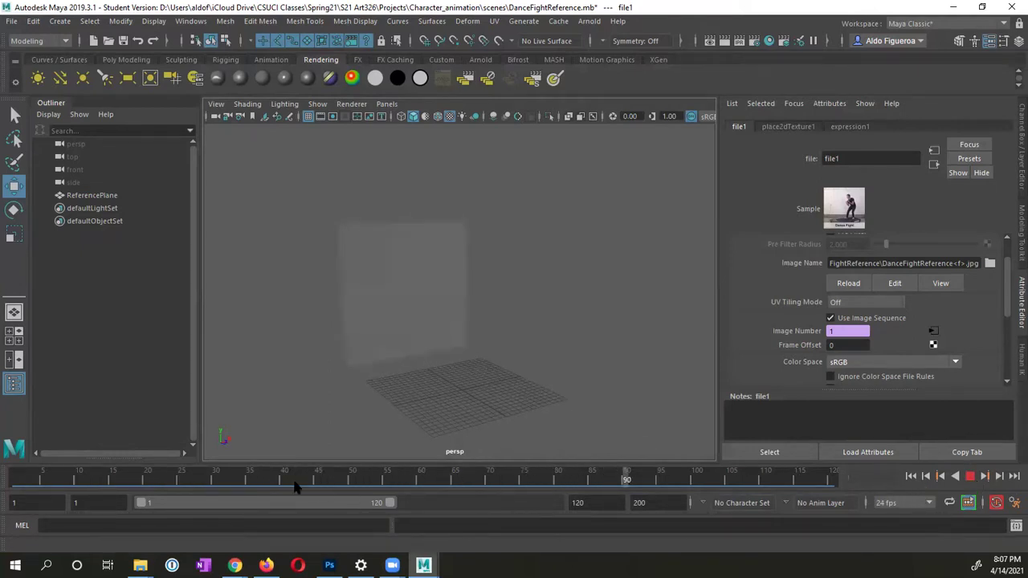
click(969, 477)
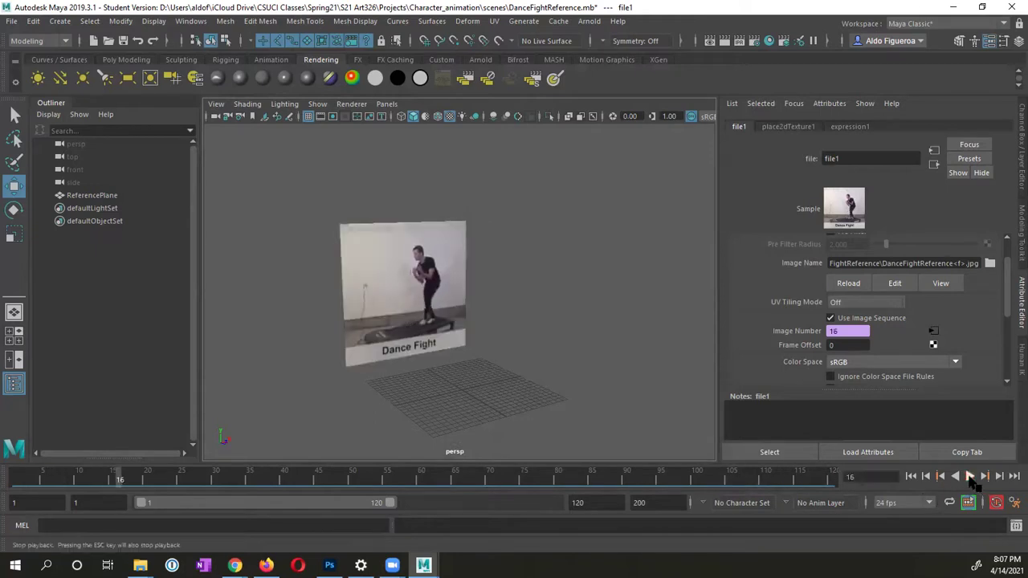
drag(120, 480, 239, 487)
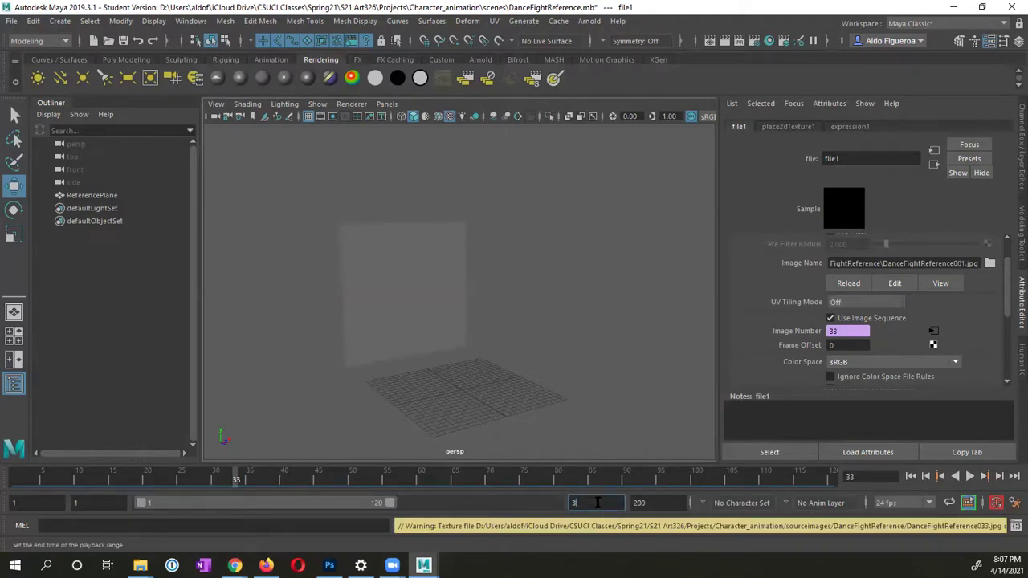
Step: Set the playback range end to frame 33 and scrub through the last frames
click(597, 502)
text(33)
key(Return)
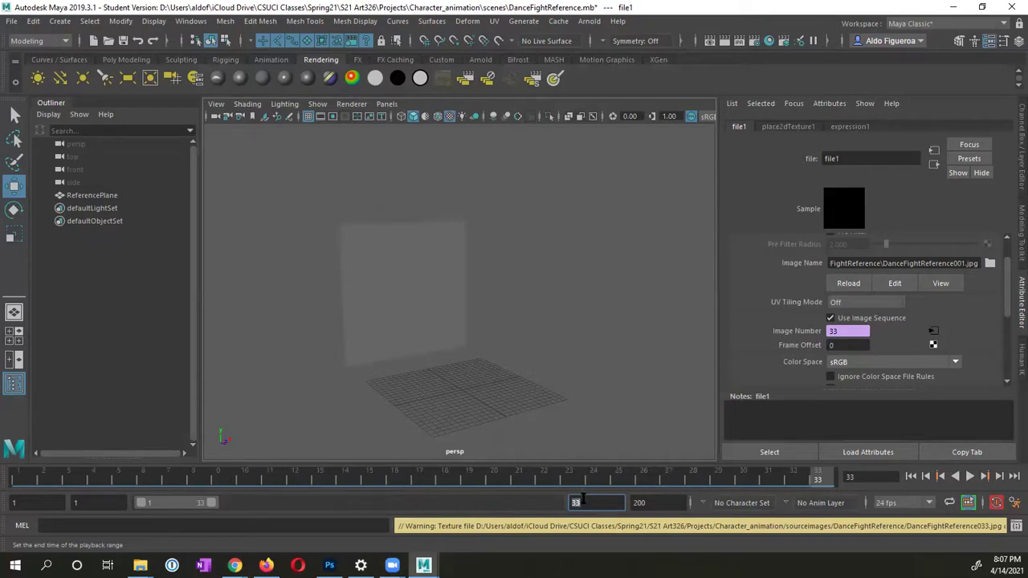
drag(783, 479, 817, 479)
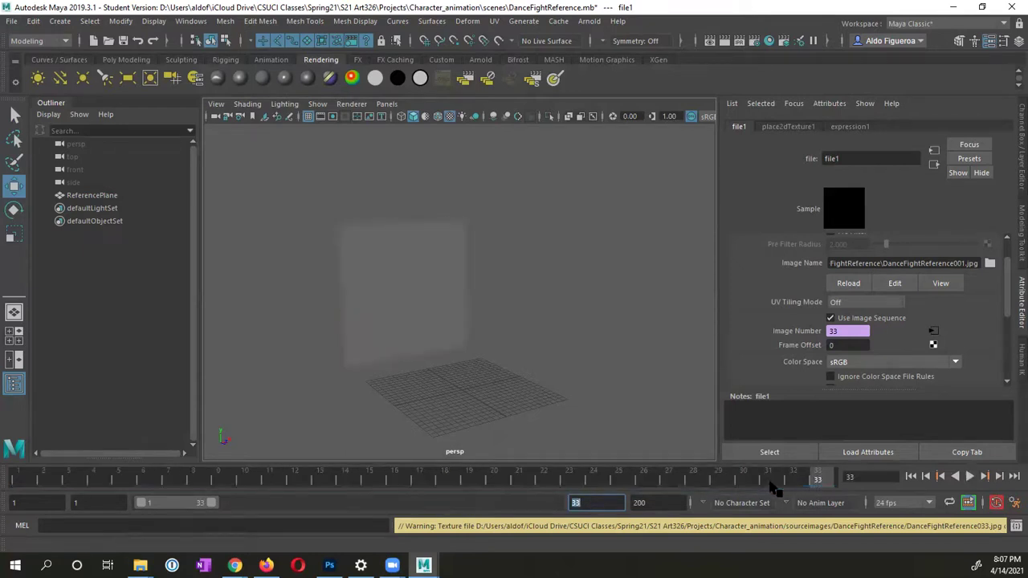
Step: Set the playback range end to frame 32
click(594, 502)
text(32)
key(Return)
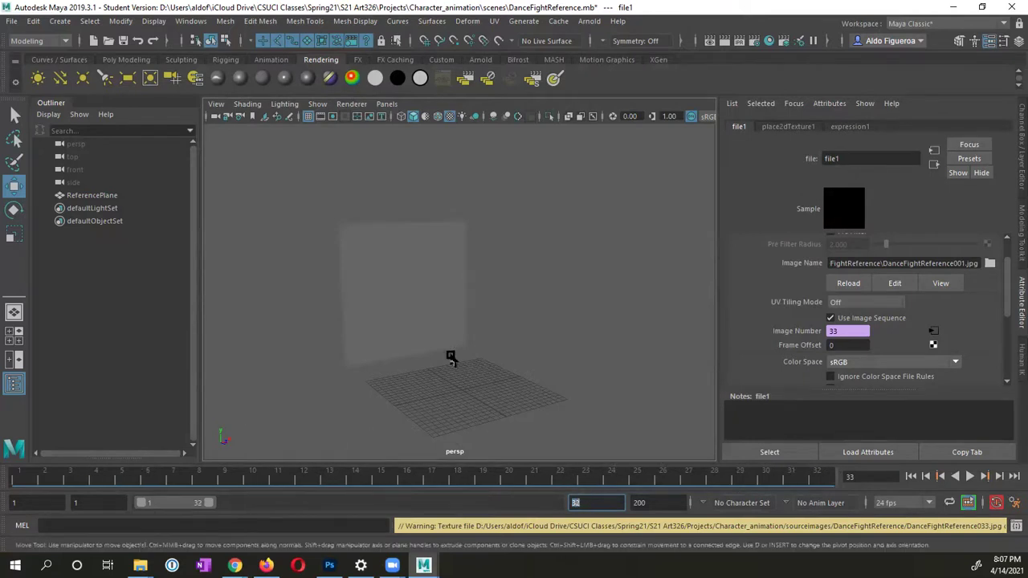
Step: Return to frame 1 and check the first image's file number in the DanceFightReference folder in File Explorer
drag(221, 477, 19, 482)
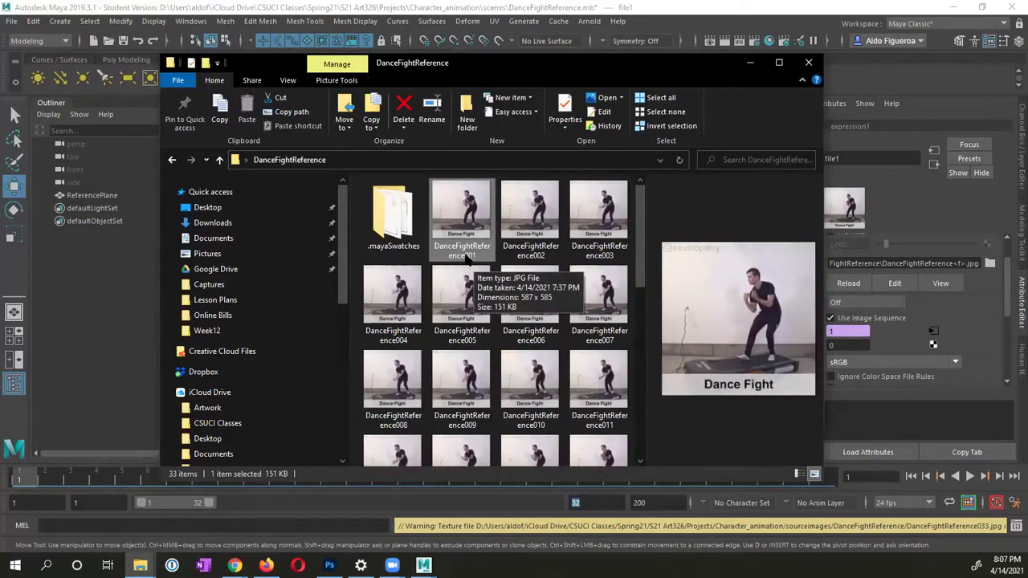
click(478, 255)
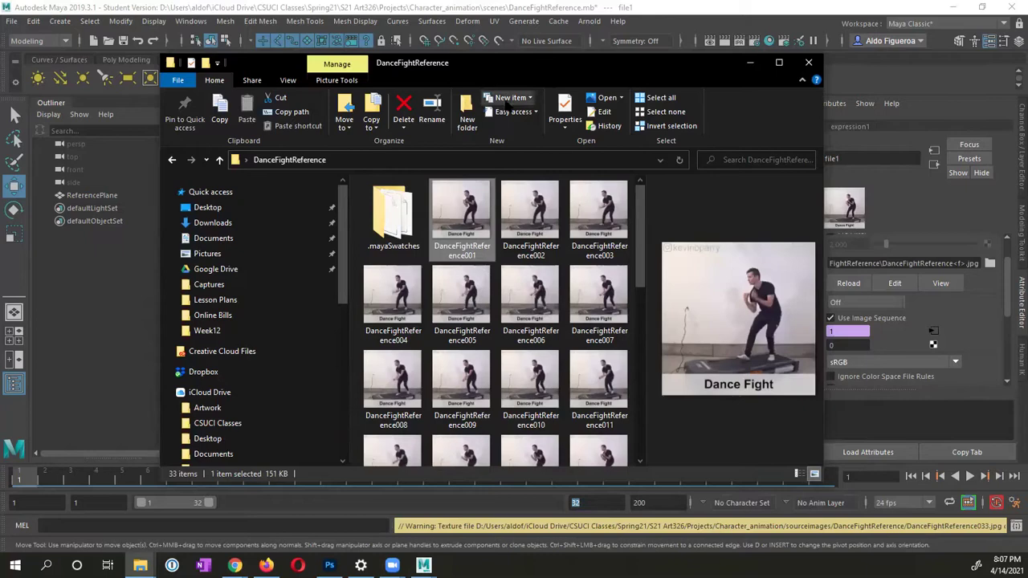
key(alt+Tab)
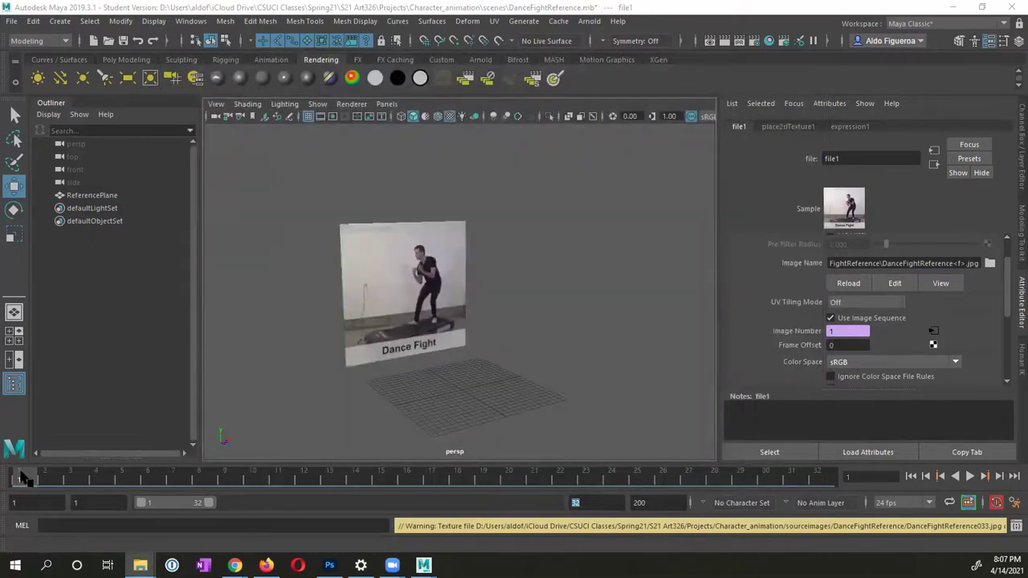
Step: Set the playback range start to frame 0 and go to that frame
click(89, 502)
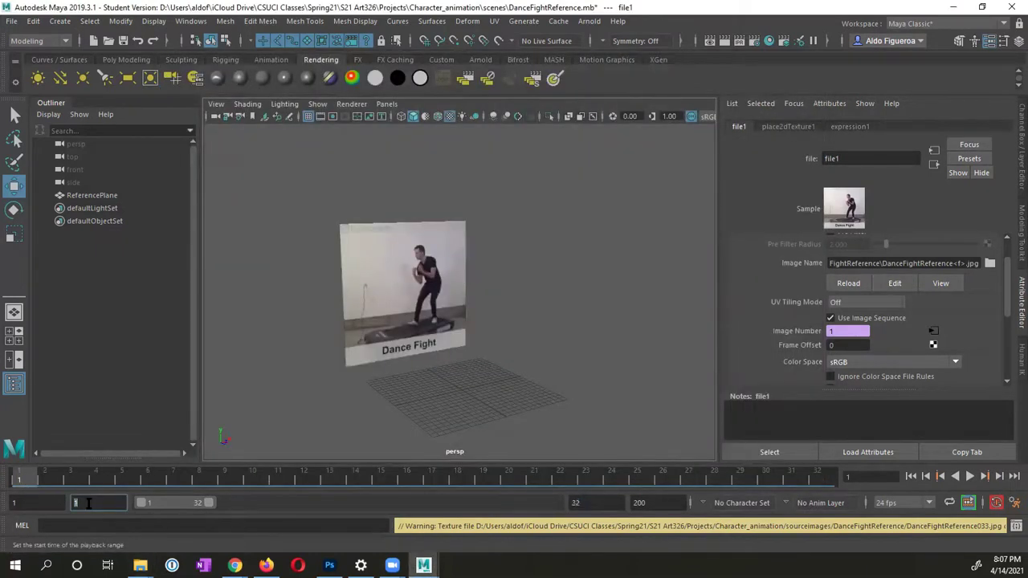
text(0)
key(Return)
click(20, 480)
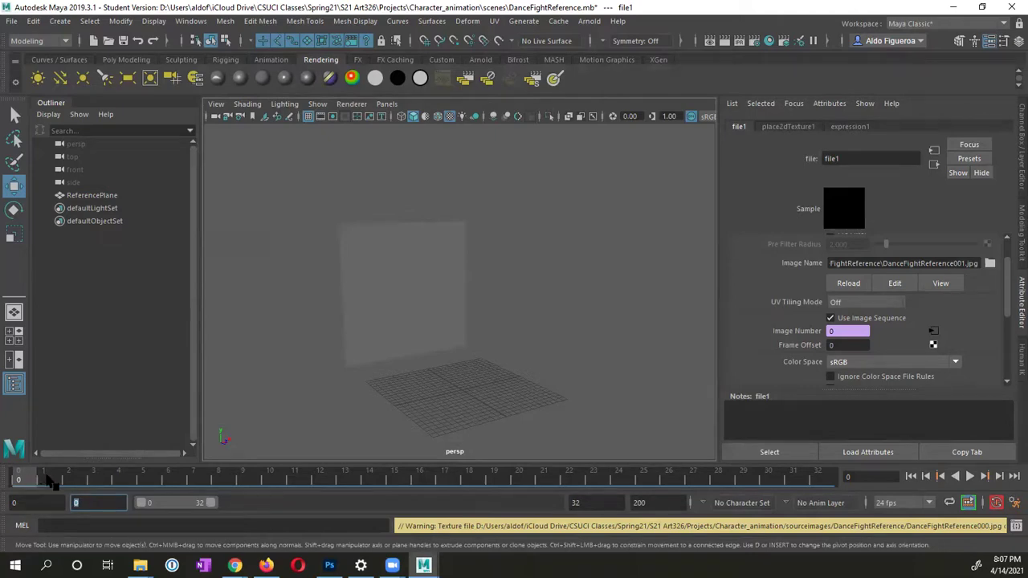
Step: Try a Frame Offset of -1 on the file texture and check it around frame 1
click(851, 345)
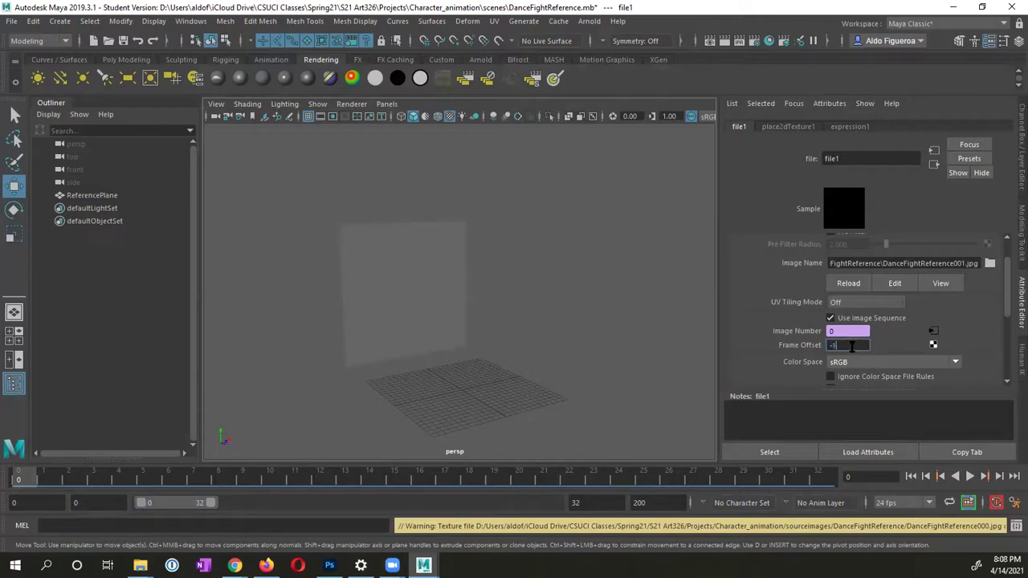
key(Return)
click(44, 479)
mouse_move(53, 482)
mouse_down()
mouse_move(71, 482)
mouse_move(42, 483)
mouse_up()
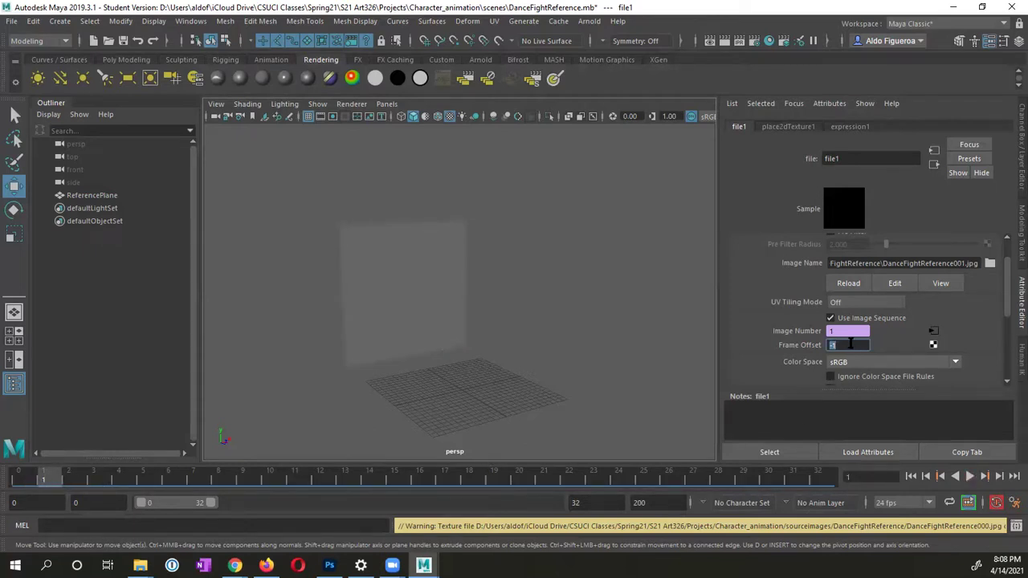
Step: Try a Frame Offset of 1 on the file texture and check it at frame 1
text(1)
key(Return)
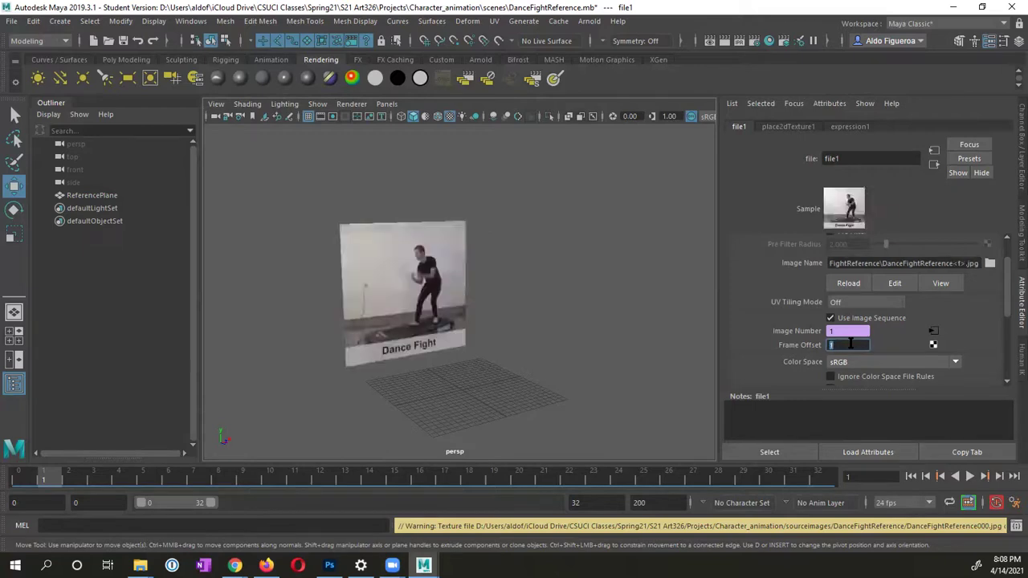
mouse_move(45, 482)
mouse_down()
mouse_move(28, 487)
mouse_move(43, 486)
mouse_up()
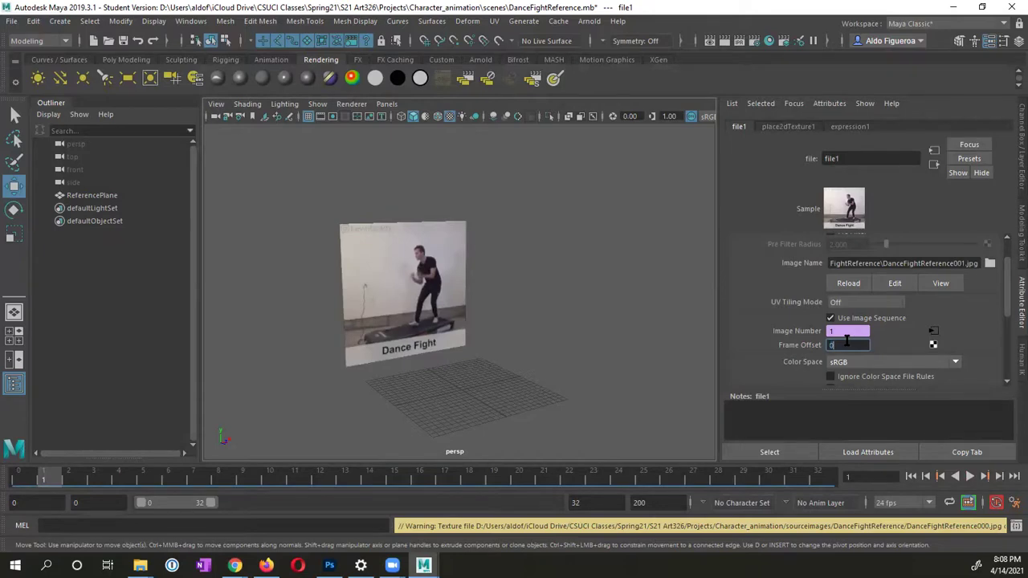
Step: Reset the file texture's Frame Offset to 0 and set the playback range start to frame 1
click(846, 344)
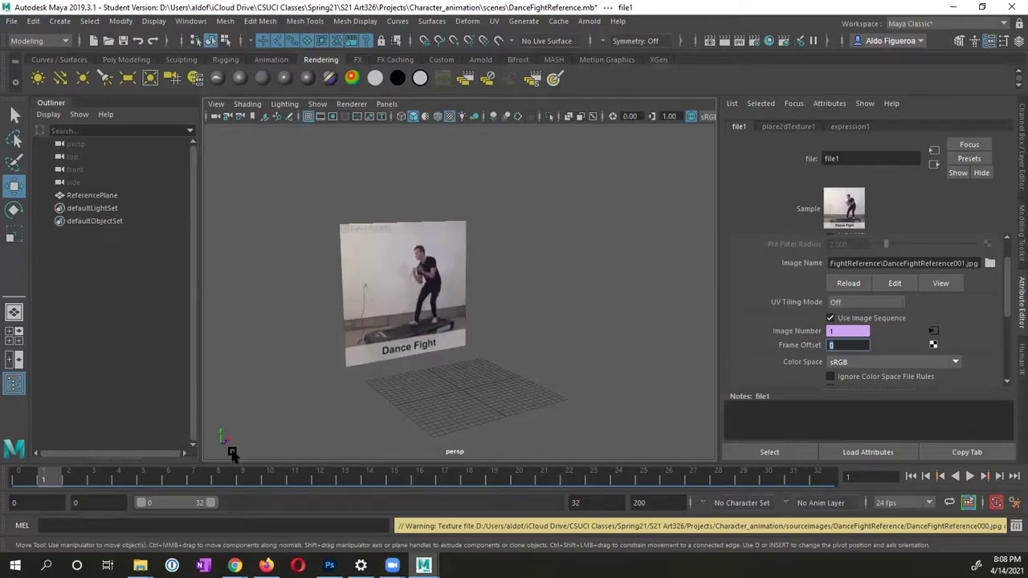
drag(80, 486, 43, 487)
click(90, 503)
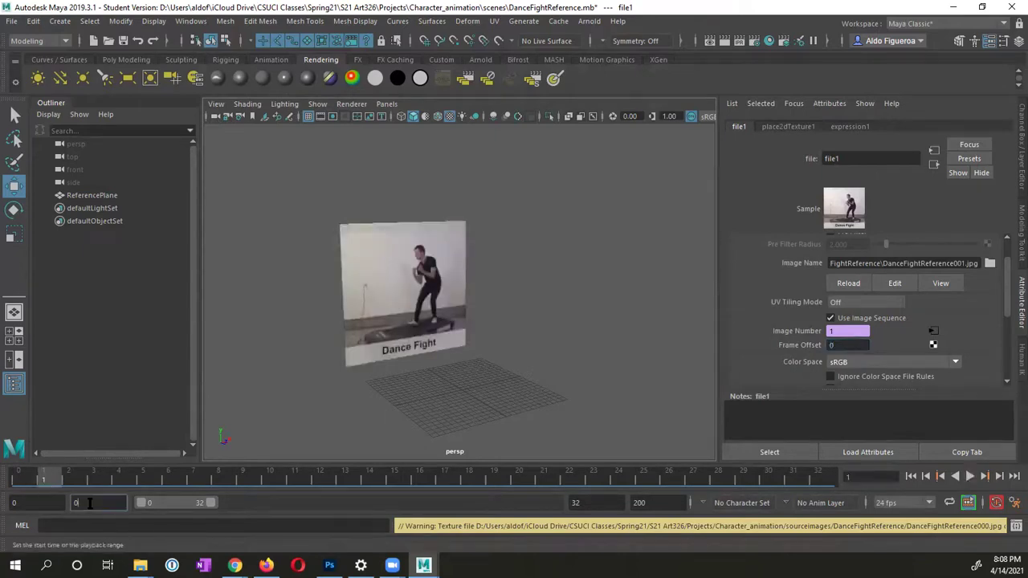
text(1)
key(Return)
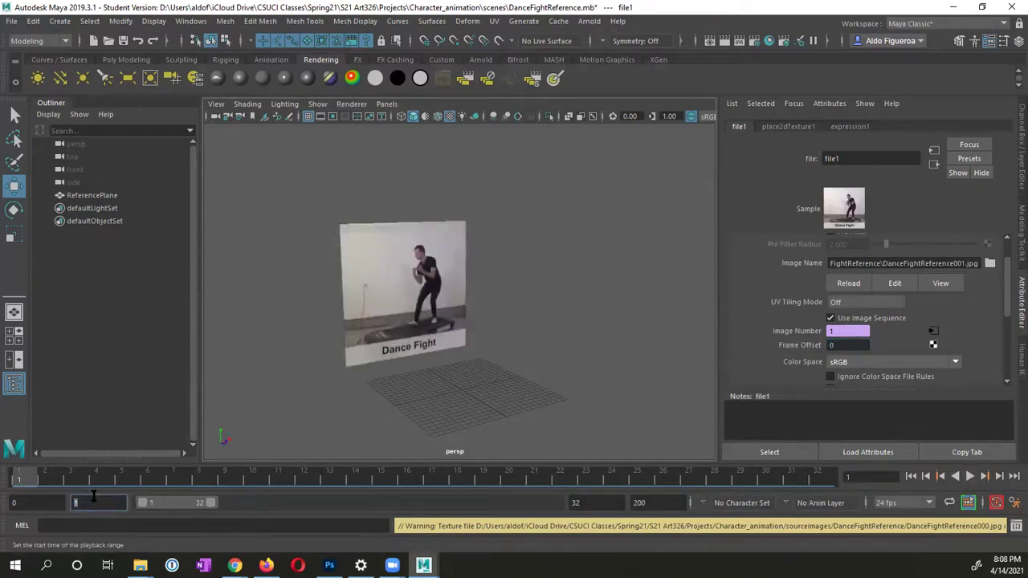
Step: Play the image sequence on the plane in a close-up view, then stop and restart the playback
click(970, 476)
alt+right_drag(404, 347, 597, 349)
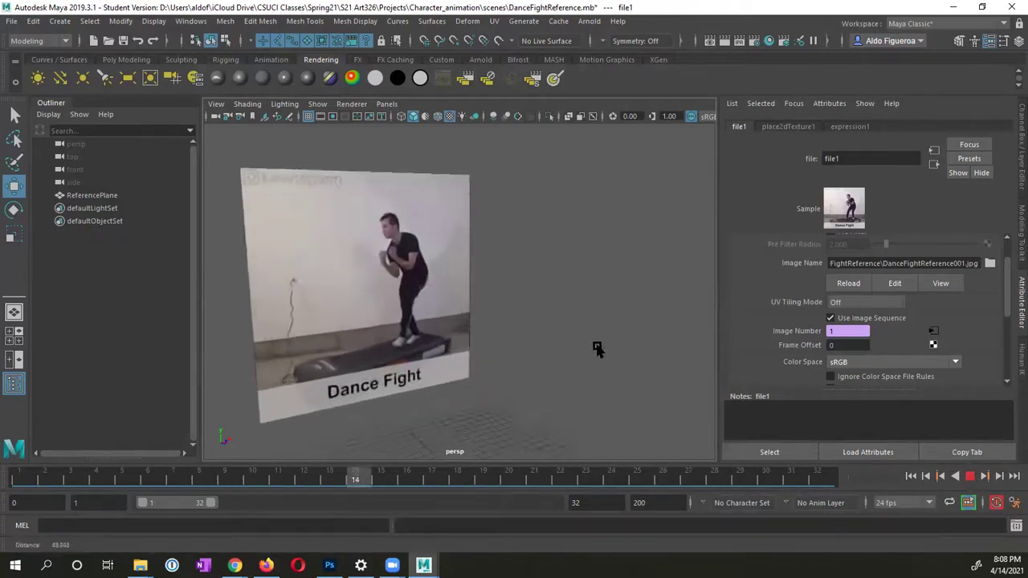
alt+drag(597, 348, 500, 316)
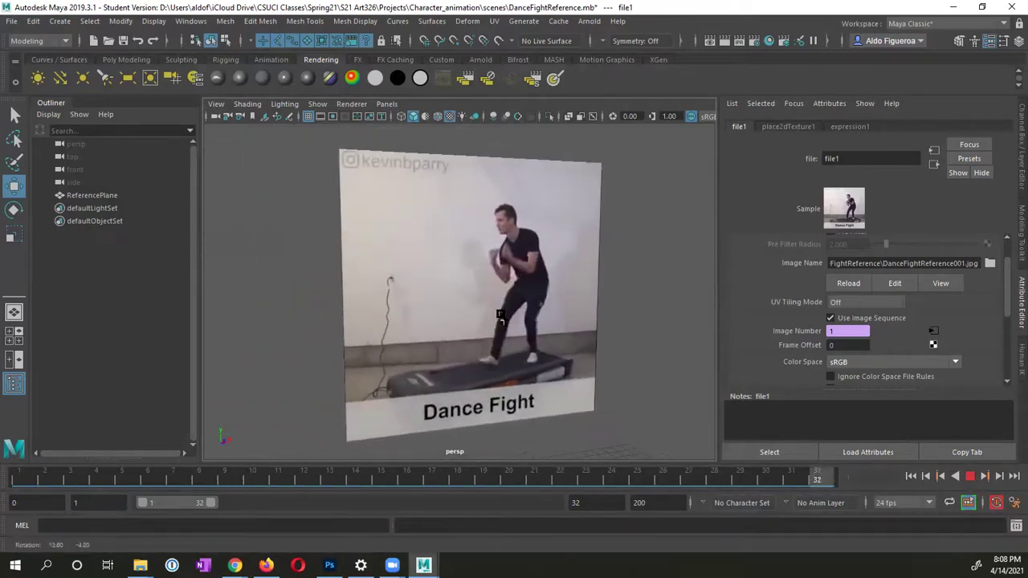
click(971, 477)
click(971, 477)
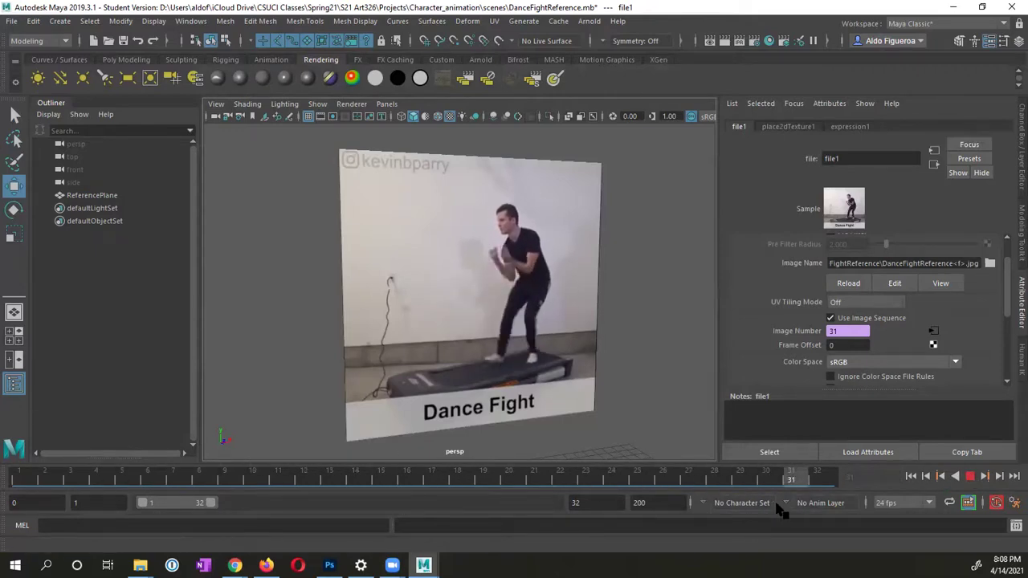
Step: Stop the playback, briefly replay the image sequence on the plane, and scrub the timeline to frame 10
mouse_move(362, 503)
mouse_down()
mouse_move(666, 503)
mouse_move(12, 486)
mouse_move(184, 496)
mouse_move(232, 483)
mouse_move(430, 506)
mouse_up()
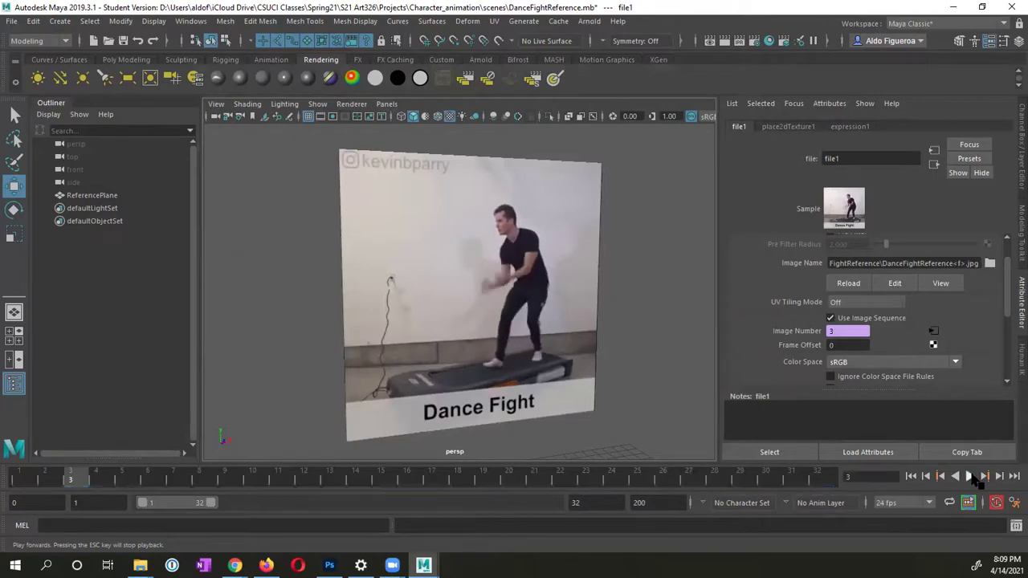
click(970, 476)
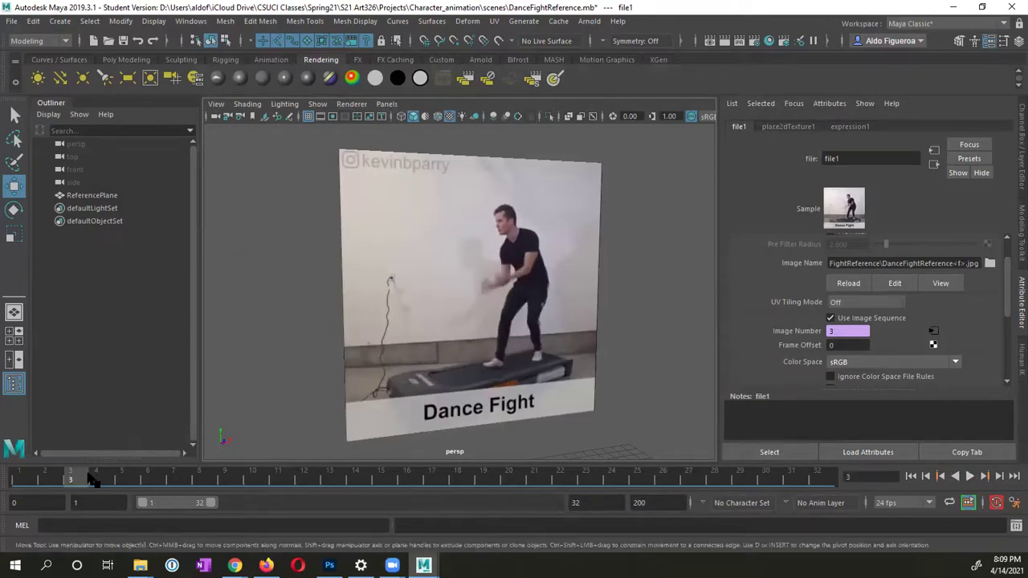
key(alt+v)
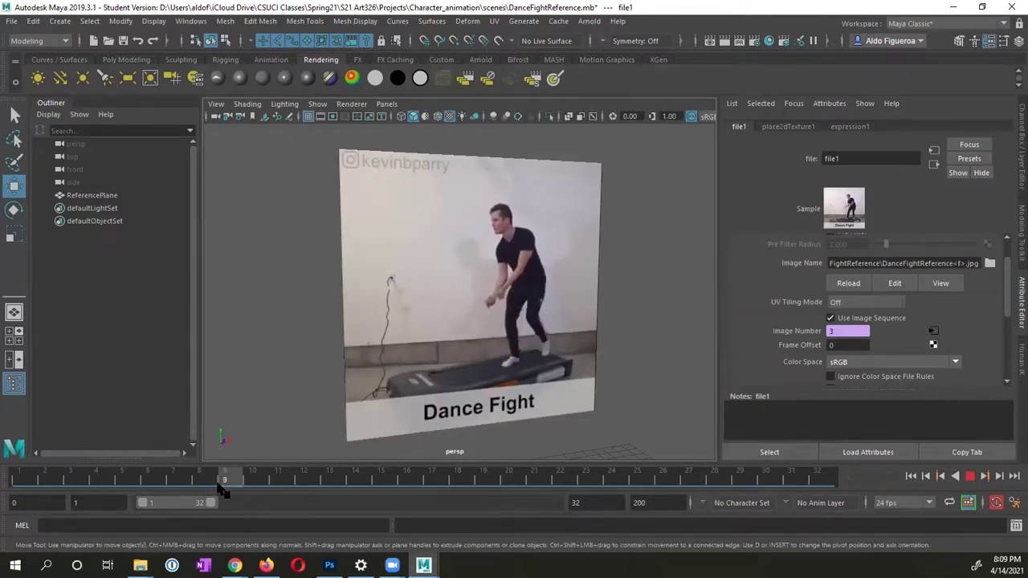
drag(224, 489, 252, 491)
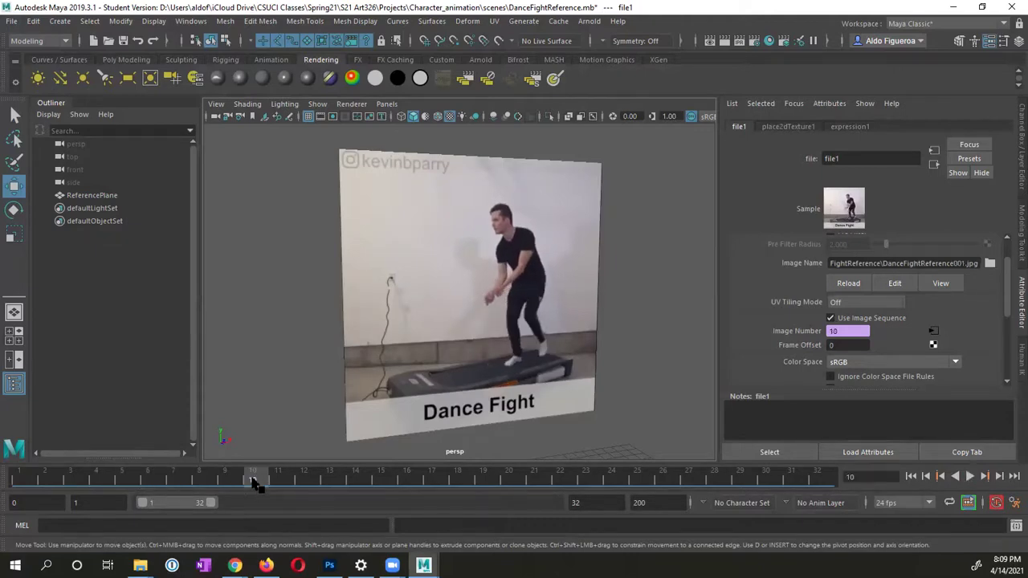
Step: Select the textured reference plane and create a new display layer containing it
alt+drag(367, 360, 438, 354)
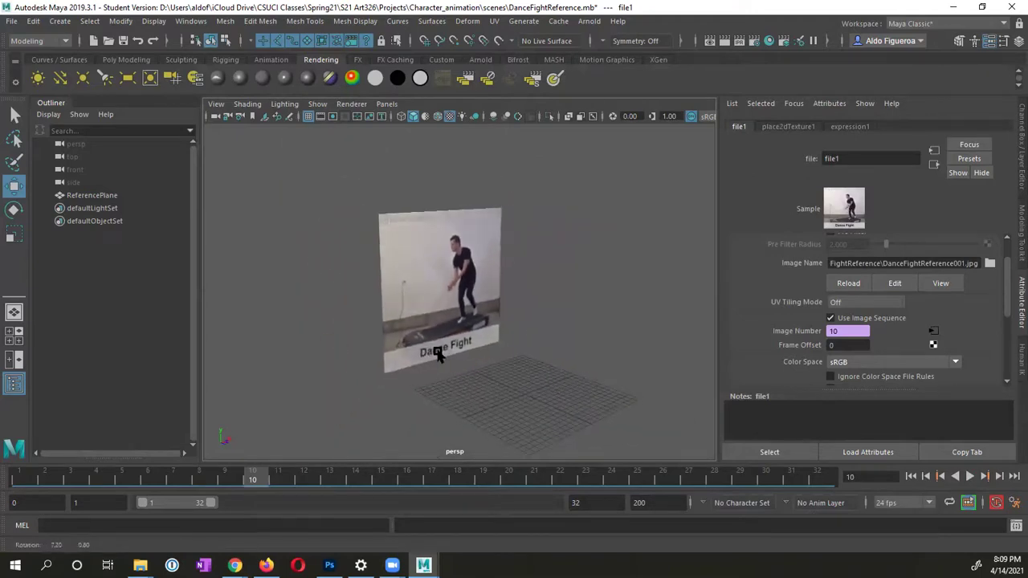
alt+drag(605, 304, 589, 305)
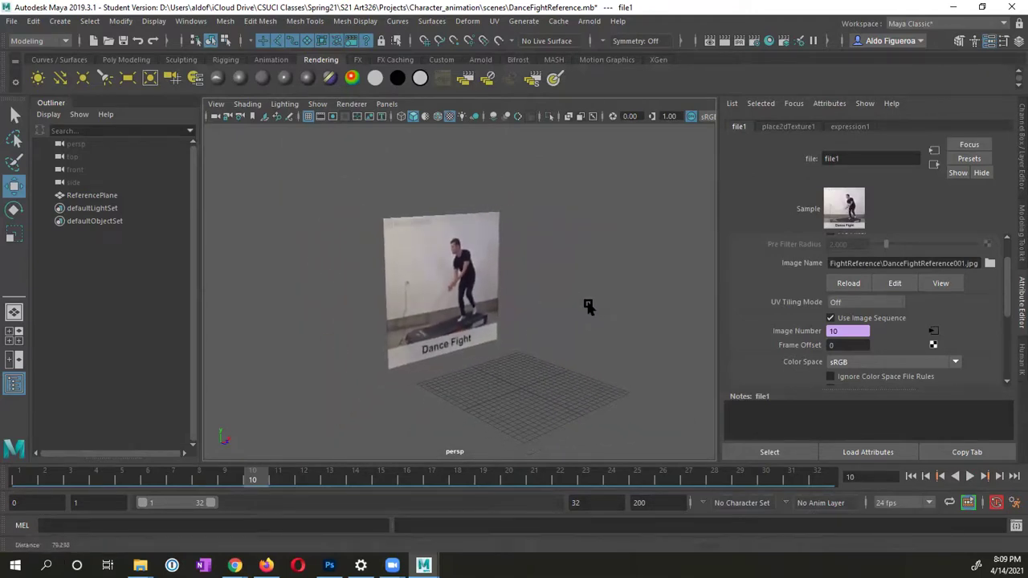
click(1019, 133)
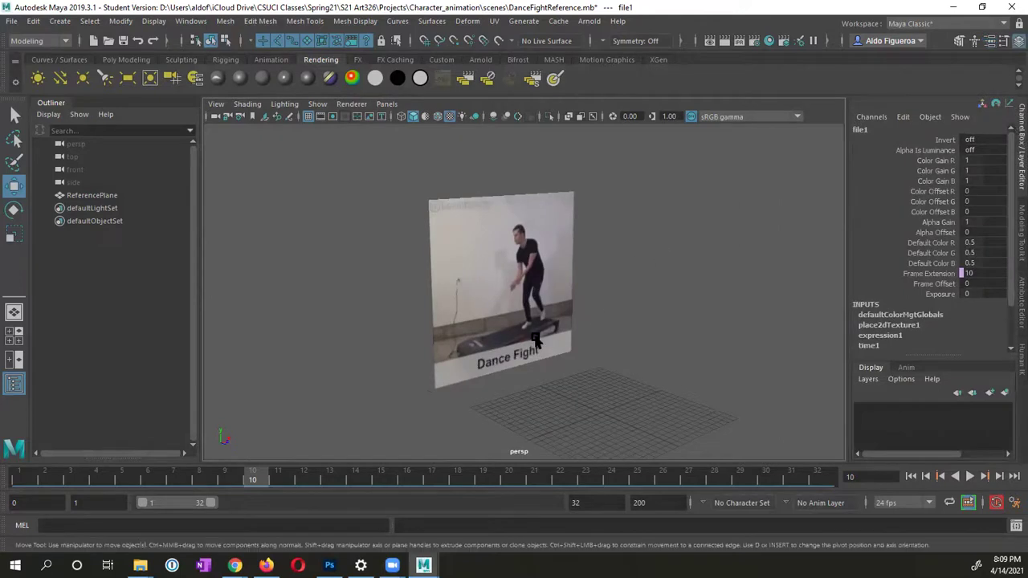
alt+drag(536, 341, 601, 365)
click(509, 259)
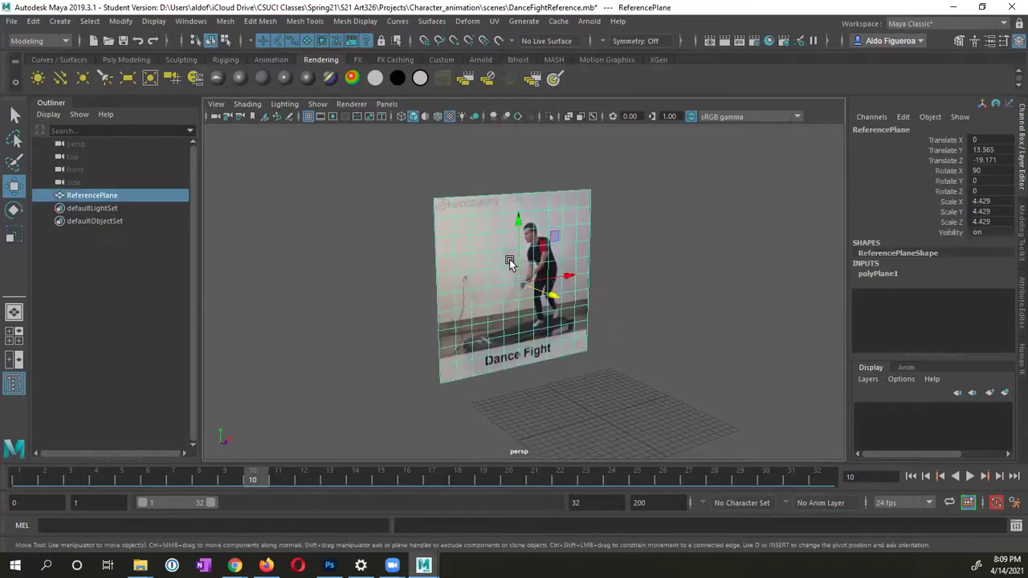
click(1004, 393)
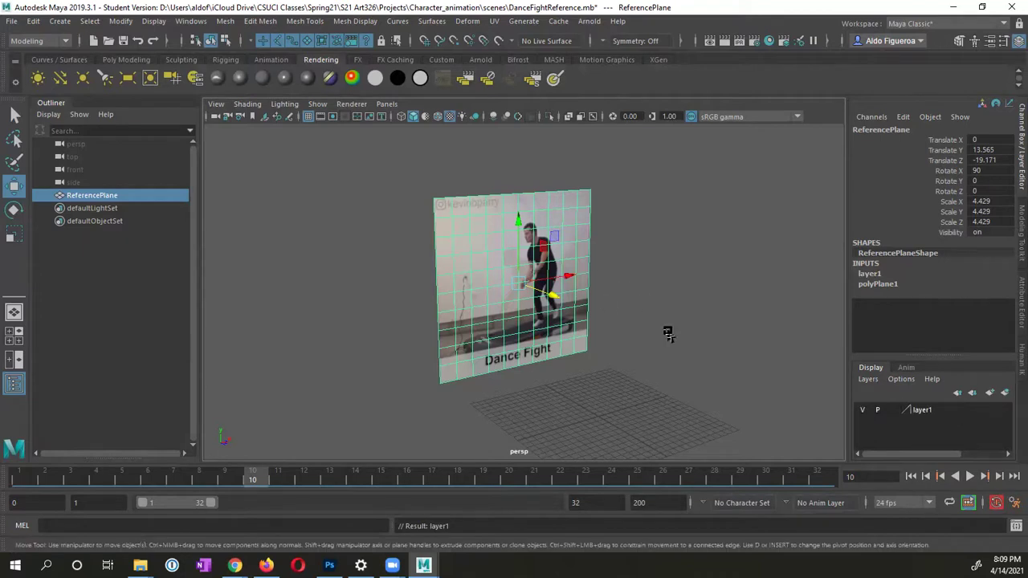
Step: Set the plane's display layer to Reference mode, clear the selection, and try to select the plane in the viewport
click(891, 410)
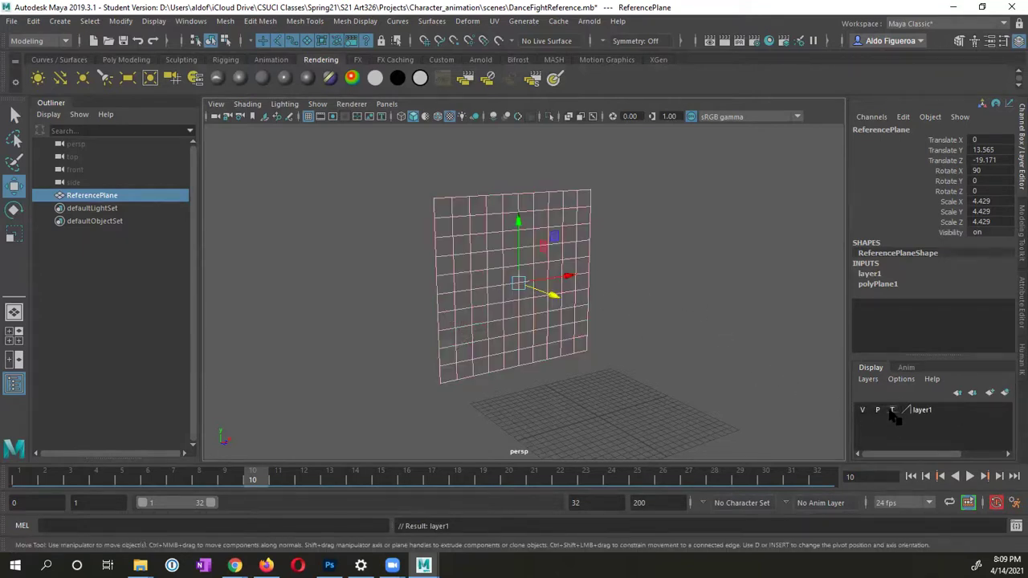
click(891, 411)
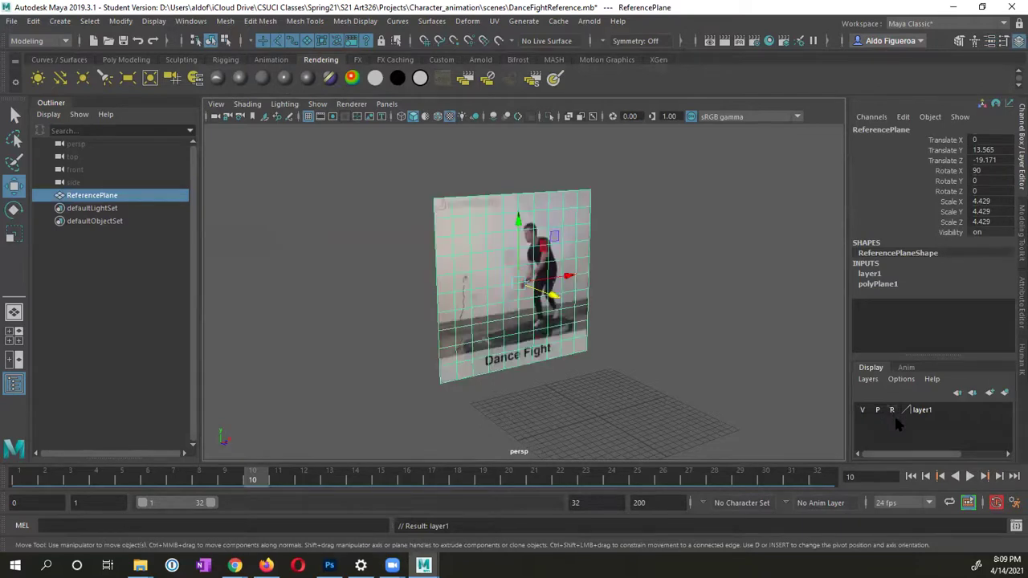
click(721, 352)
drag(631, 295, 408, 415)
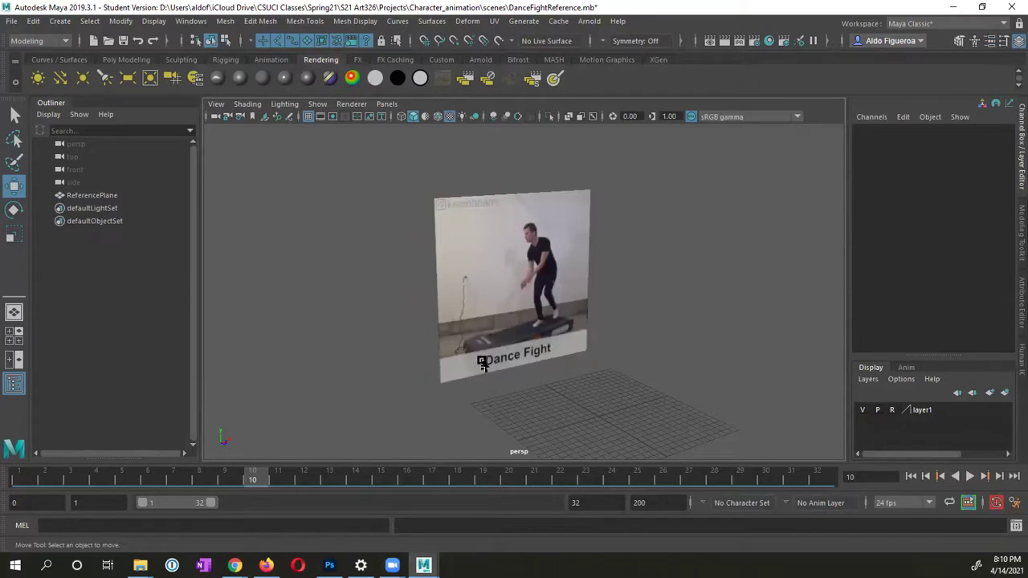
Step: Check the image sequence on the plane from another angle by playing it and scrubbing to frame 28
alt+drag(466, 358, 440, 336)
key(alt+v)
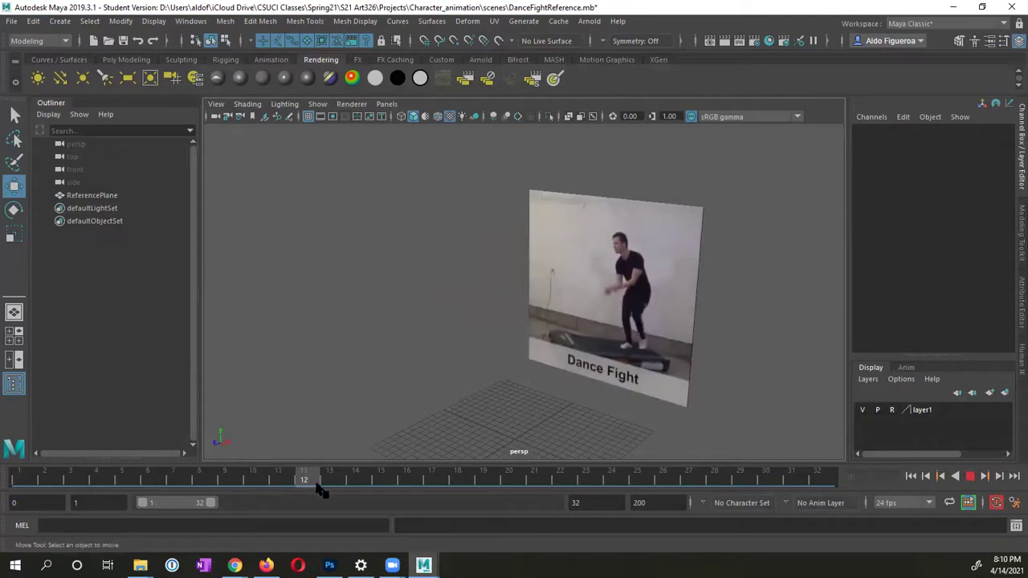
drag(487, 480, 711, 471)
alt+drag(624, 378, 831, 382)
Step: Rename the reference plane's display layer to "Reference" and save the layer settings
double_click(924, 411)
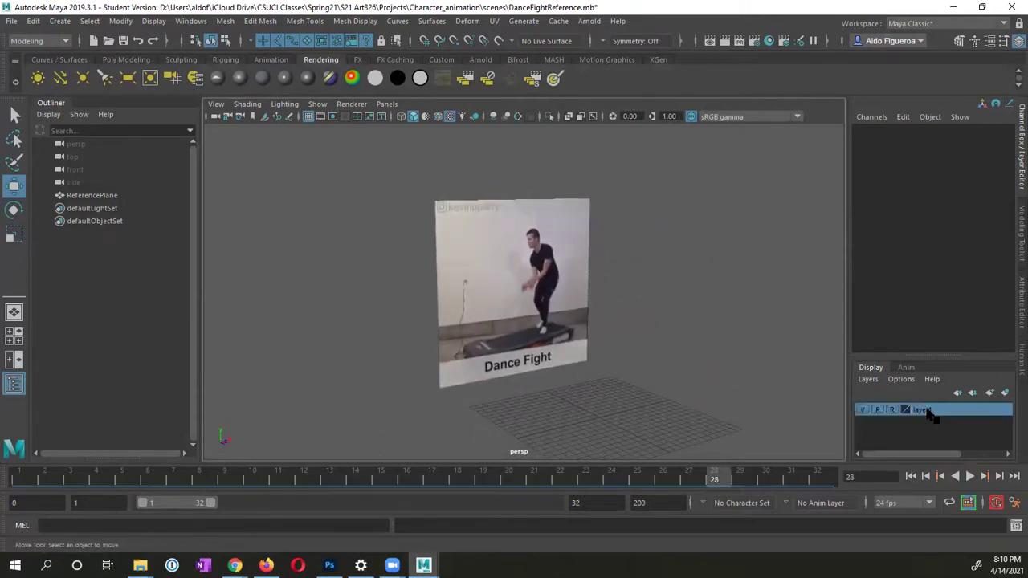
drag(463, 257, 671, 290)
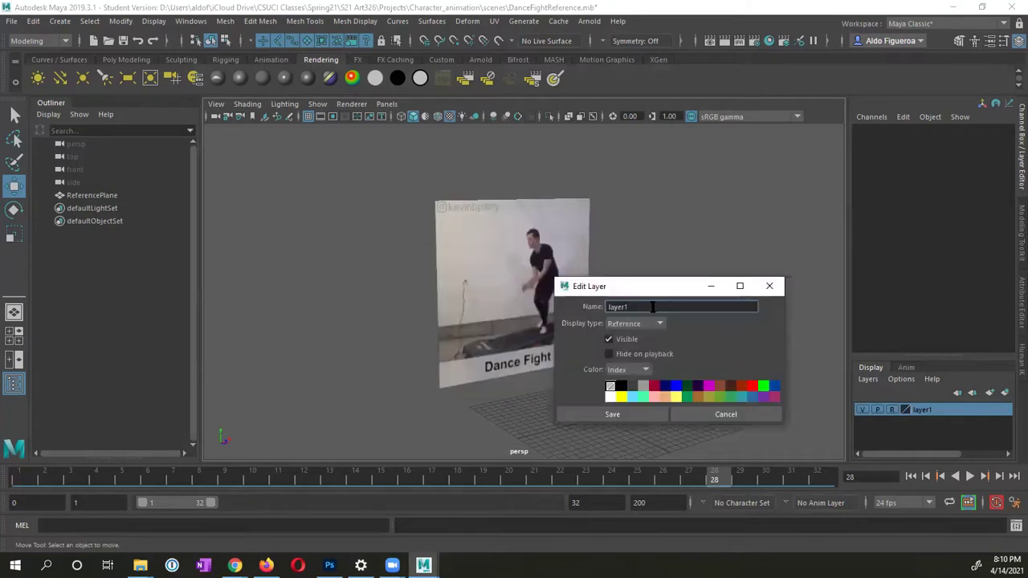
double_click(650, 307)
text(Reference)
click(625, 412)
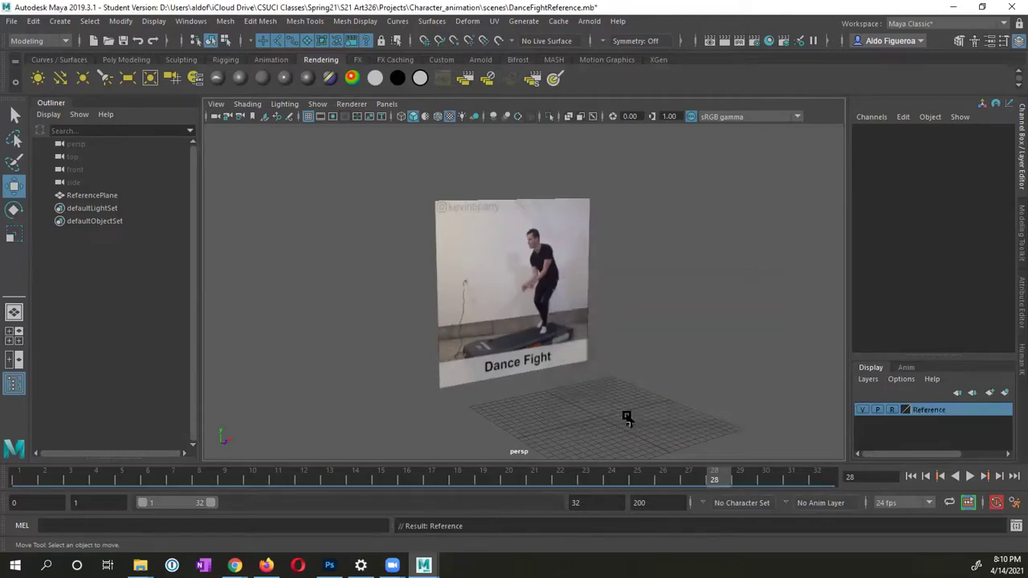